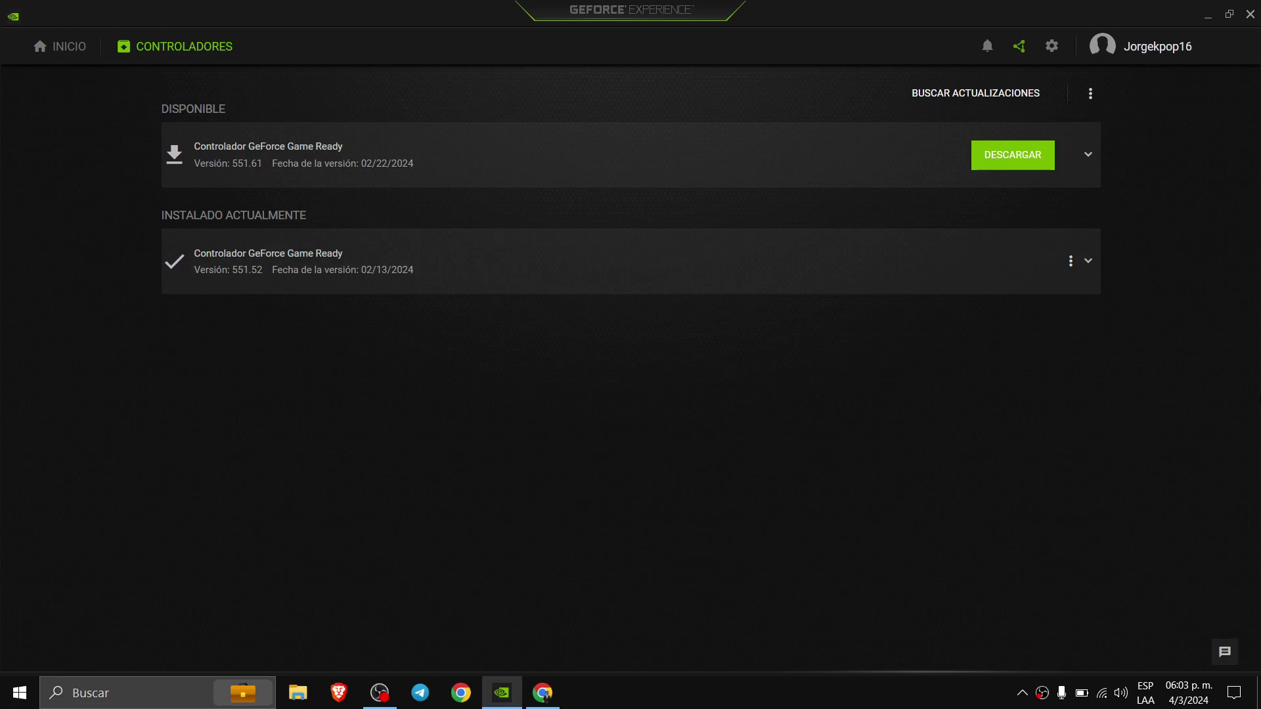
- Look through the general settings and the games home page, and return to the Controladores page
left_click(1051, 47)
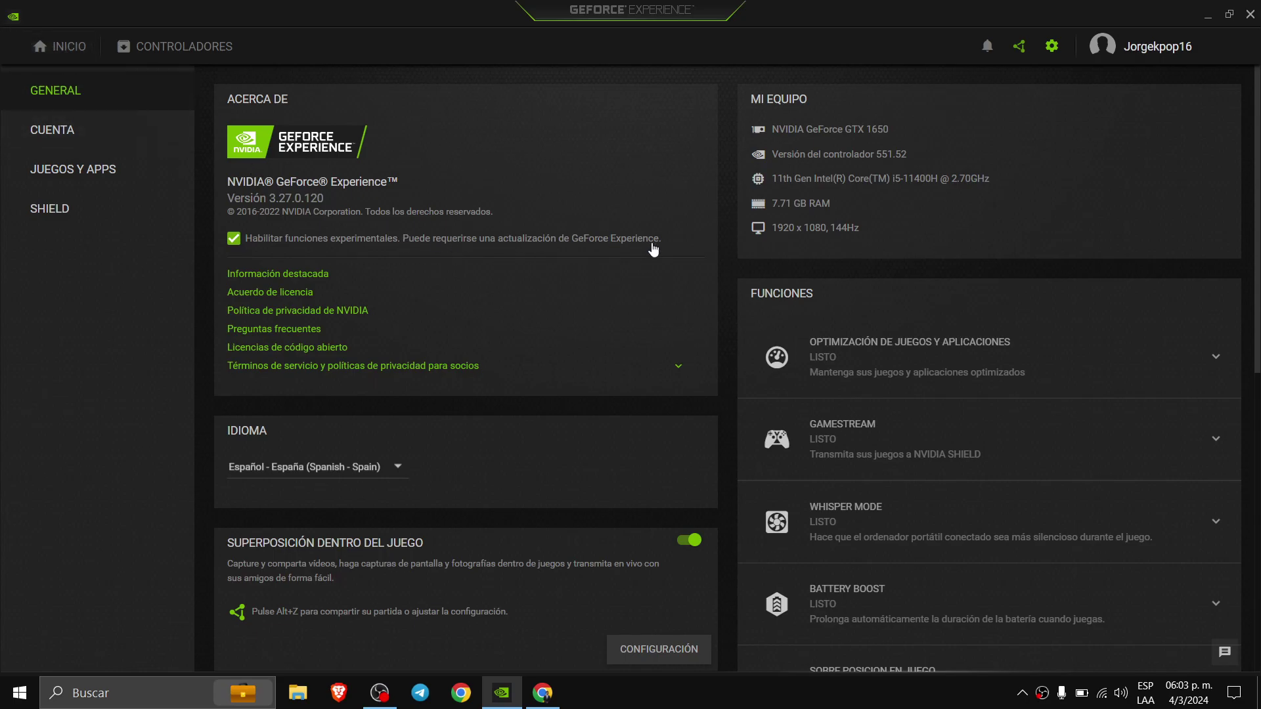
left_click(48, 41)
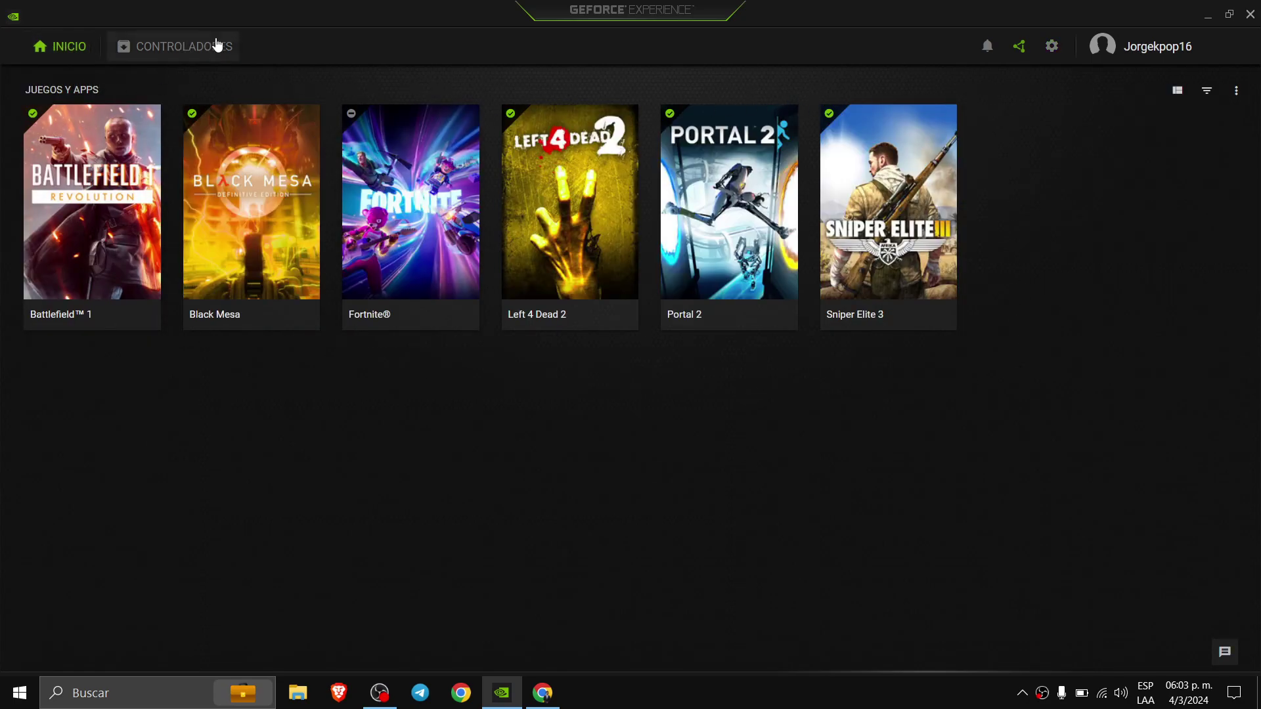
left_click(1053, 57)
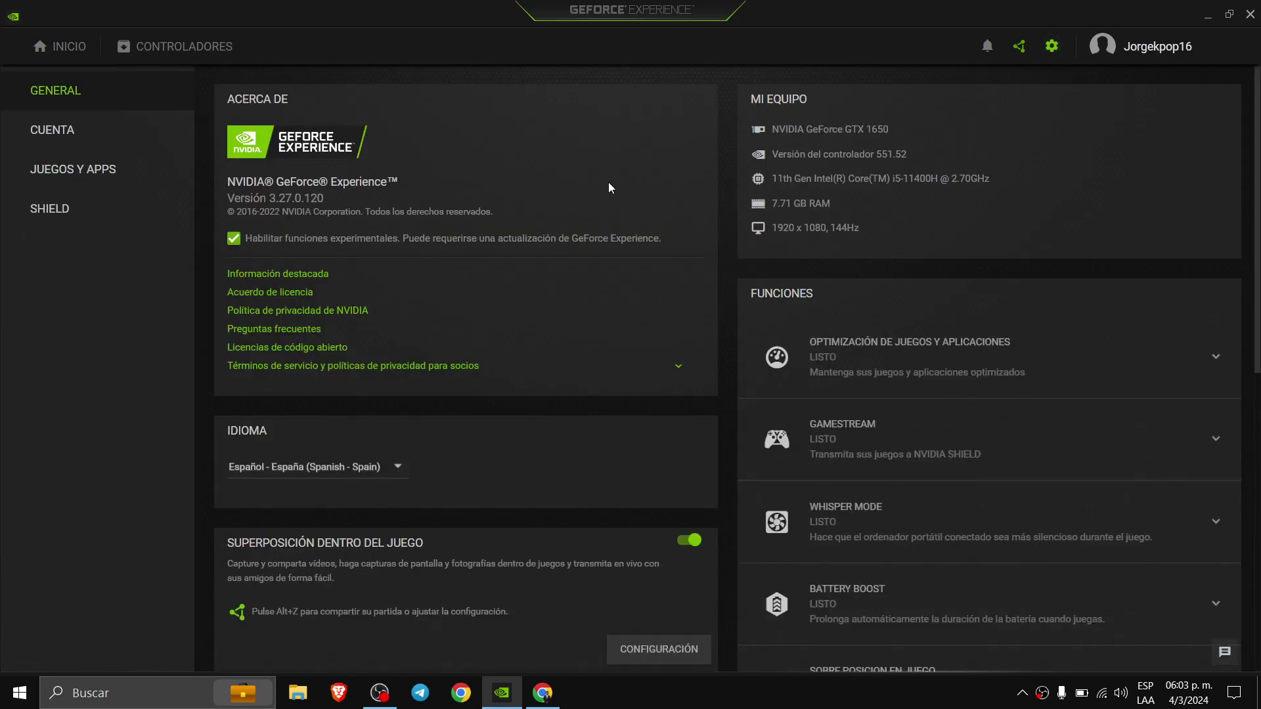
scroll(609, 183, "down", 5)
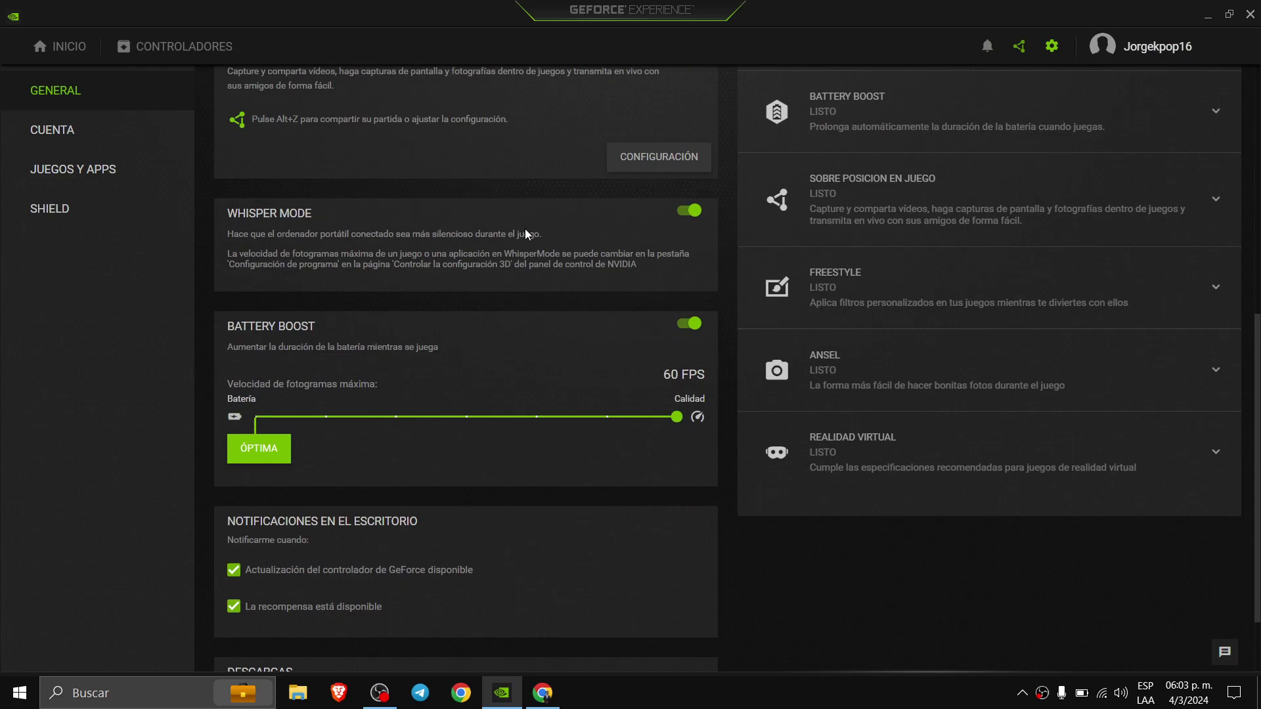
scroll(527, 264, "up", 6)
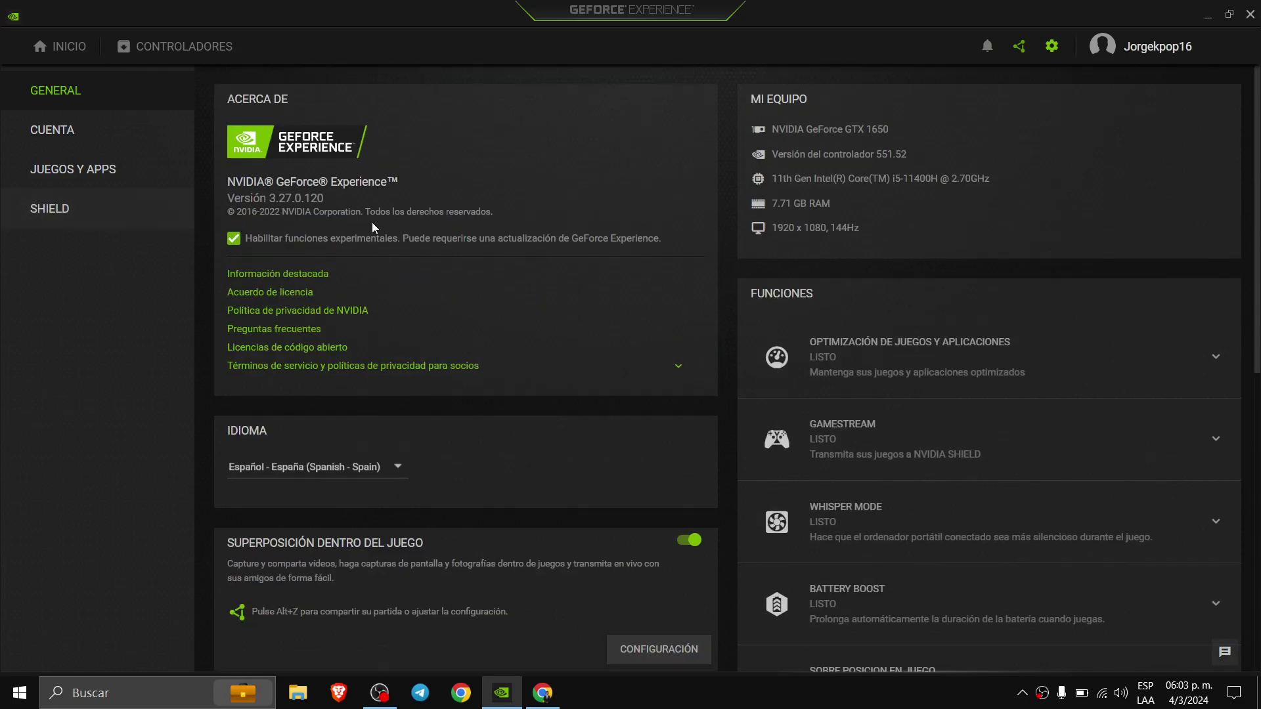
left_click(81, 58)
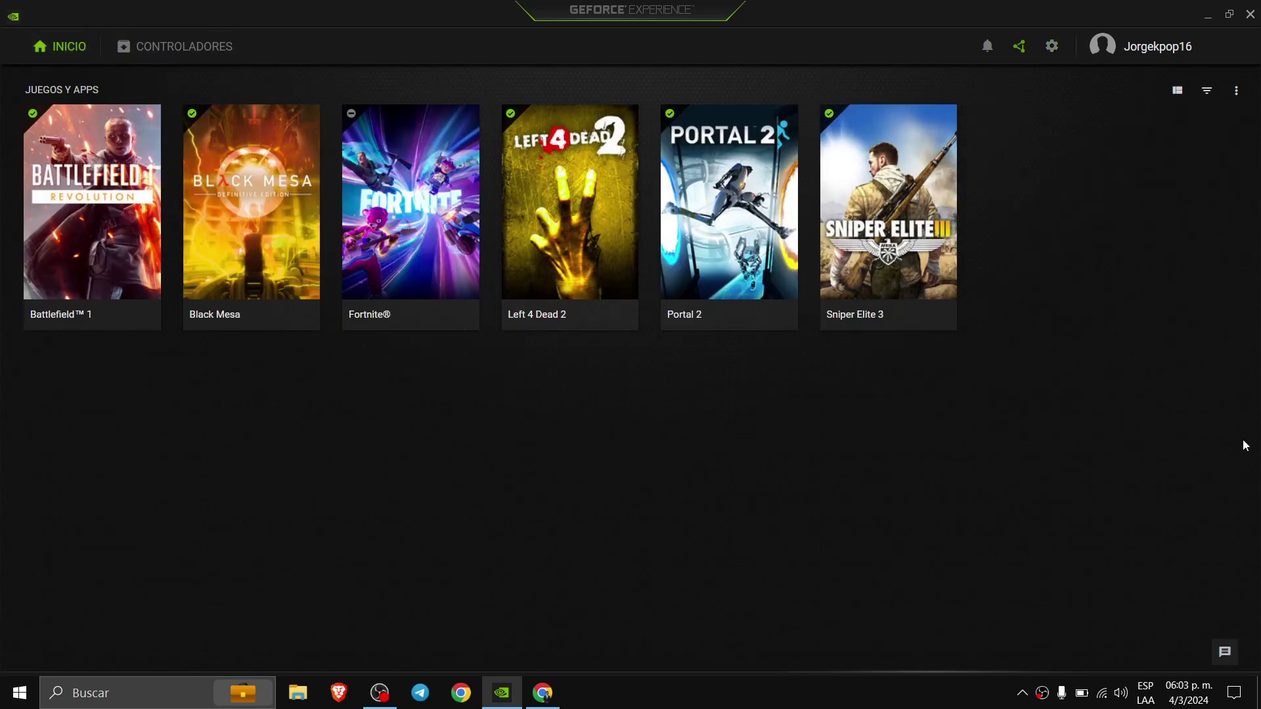
left_click(151, 55)
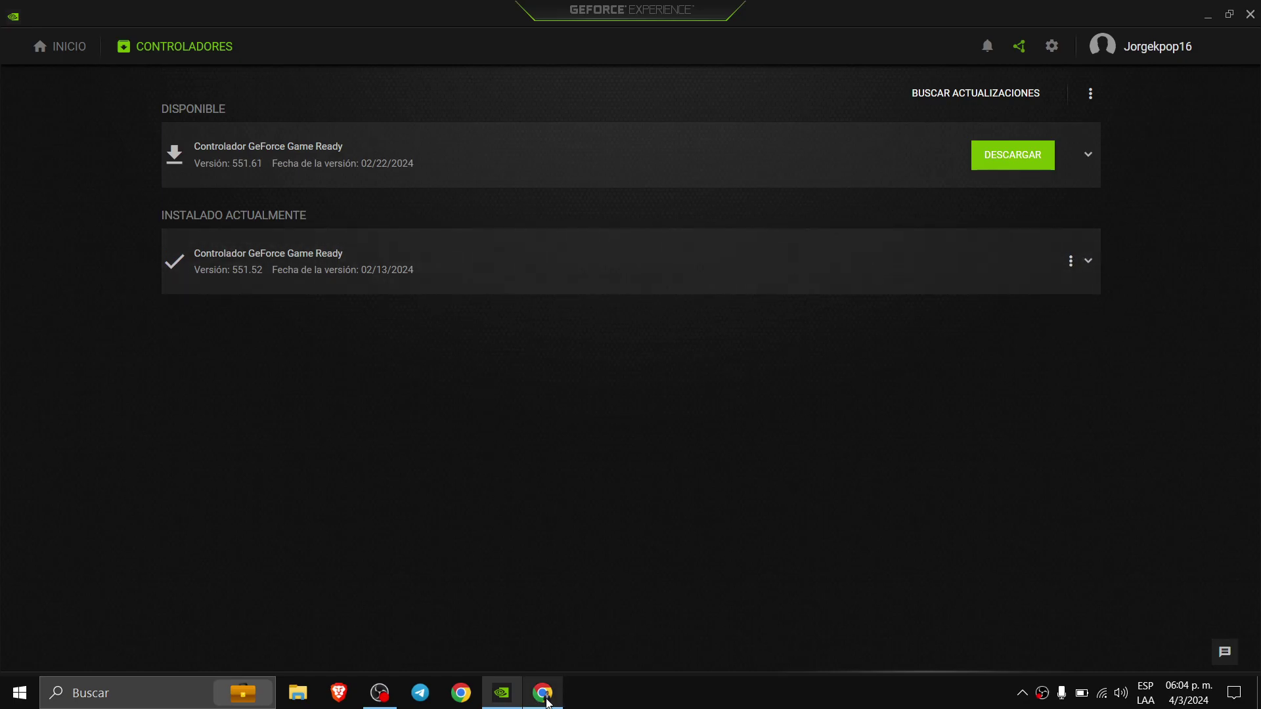
- Switch to Chrome and check the version number on the Driver GeForce Game Ready download page
mouse_move(545, 698)
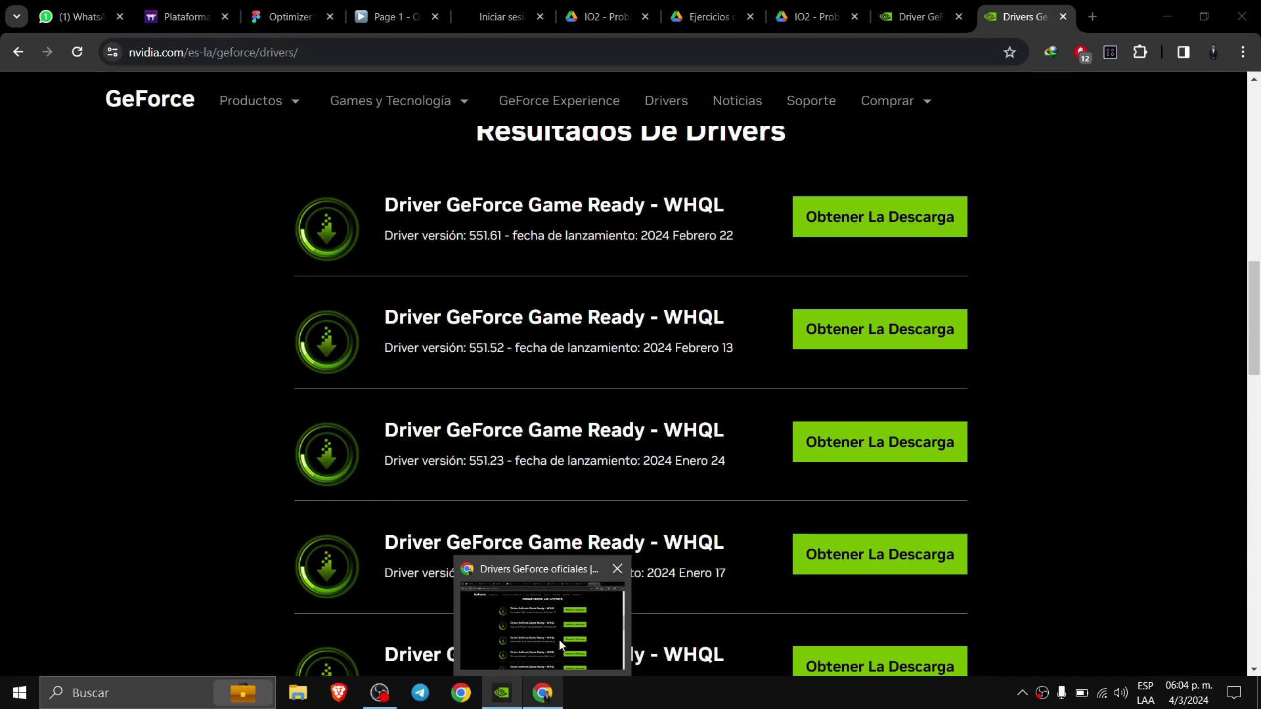
left_click(561, 646)
left_click(905, 11)
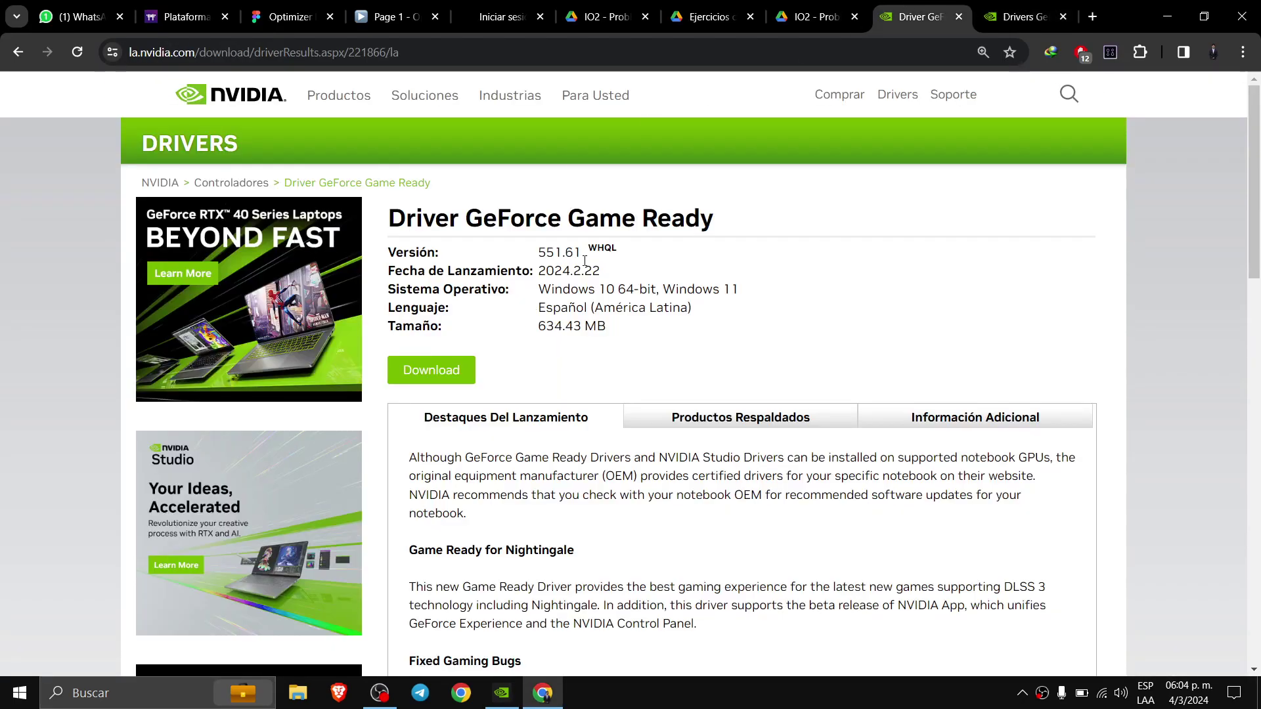
left_click_drag(580, 255, 542, 253)
- Examine the manual search form and driver results on the GeForce Drivers page, highlighting version 551.52 in the results
left_click(1025, 17)
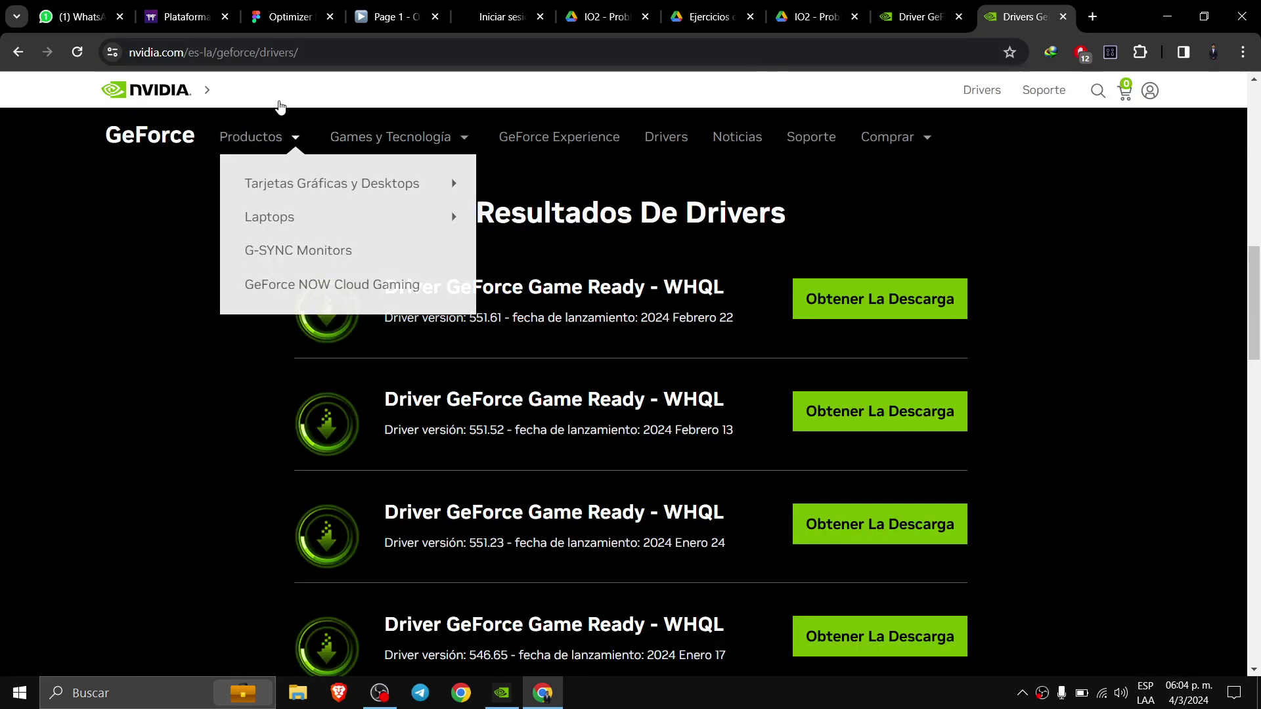
left_click_drag(1256, 283, 1259, 138)
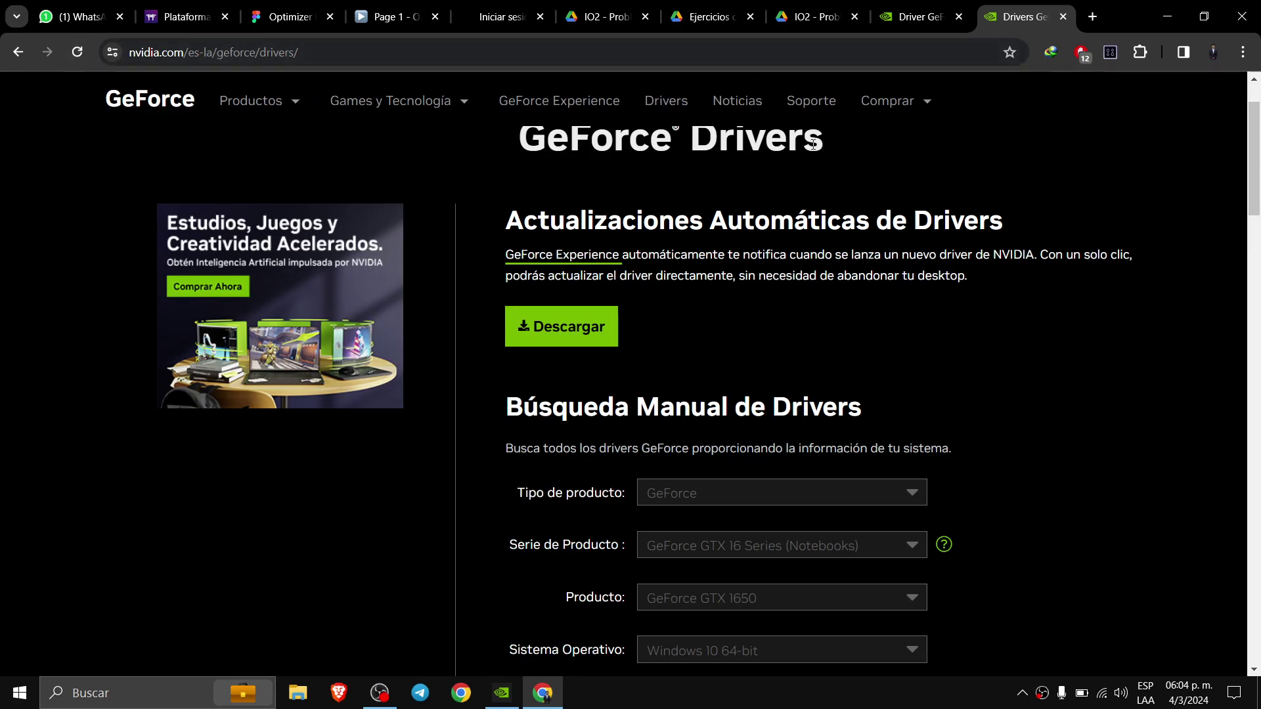
left_click_drag(1255, 157, 1255, 604)
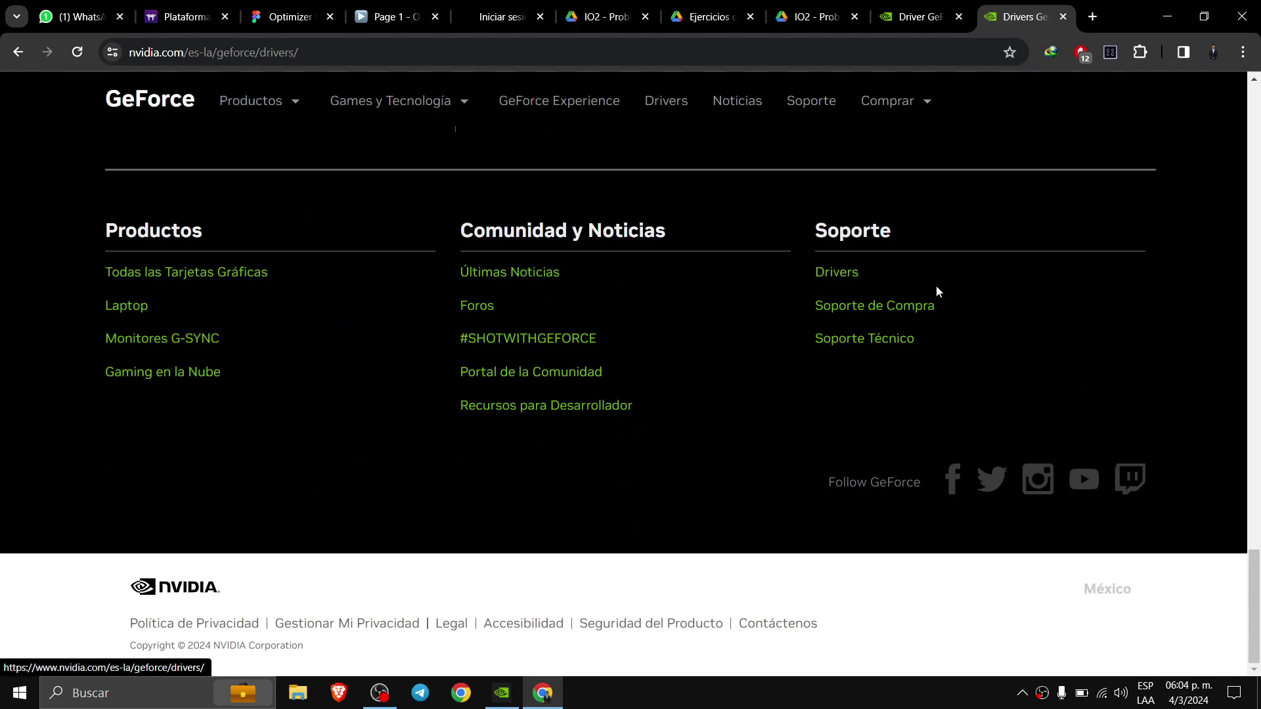
left_click_drag(1255, 581, 1256, 195)
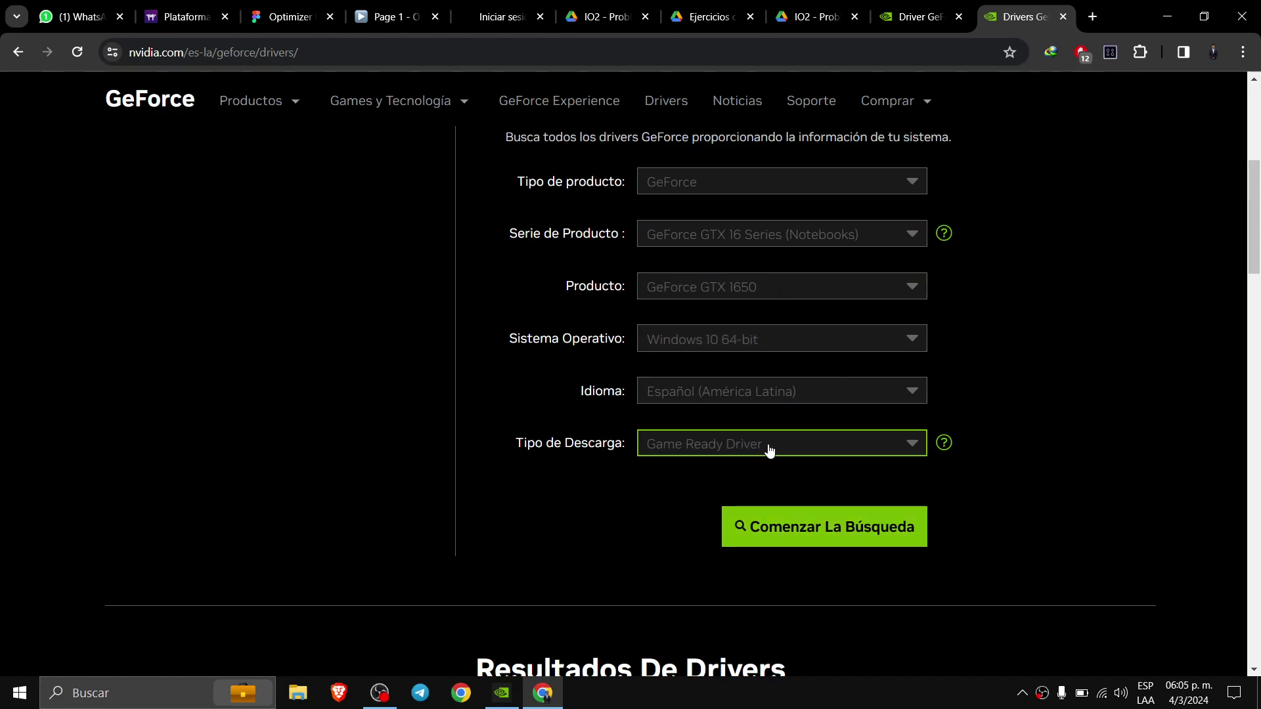
left_click_drag(1258, 261, 1258, 352)
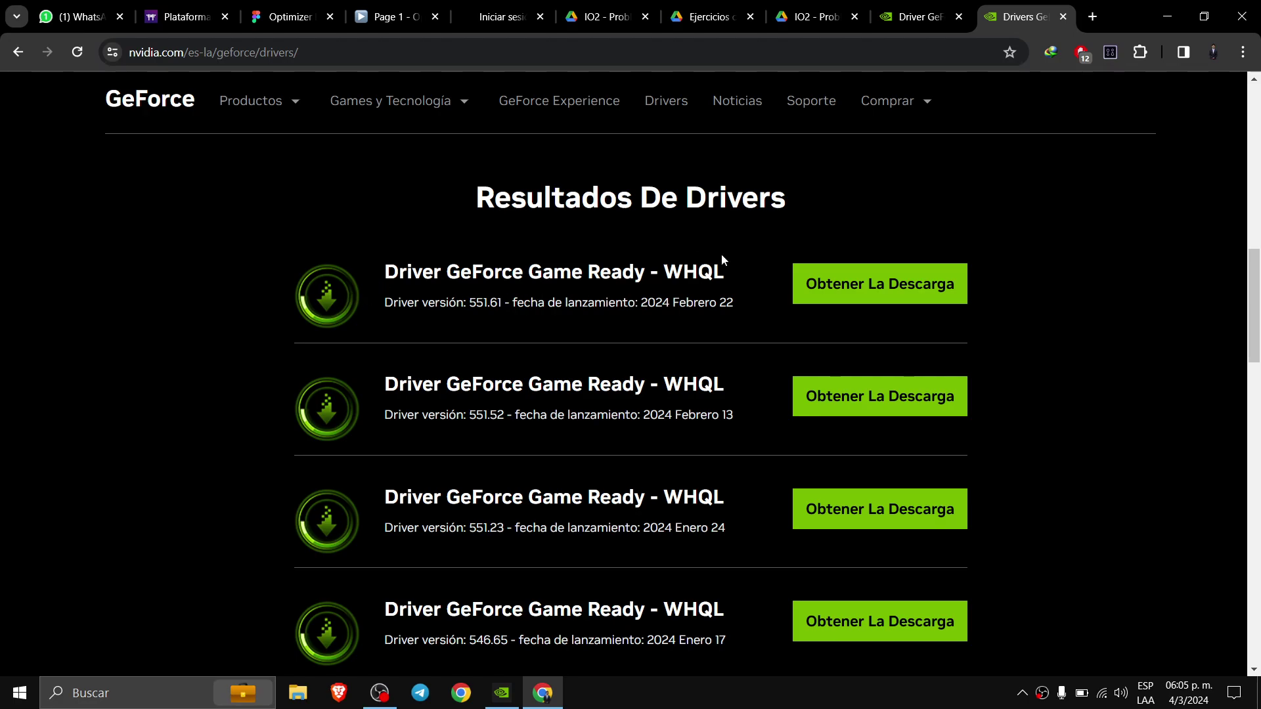
left_click_drag(1256, 306, 1255, 297)
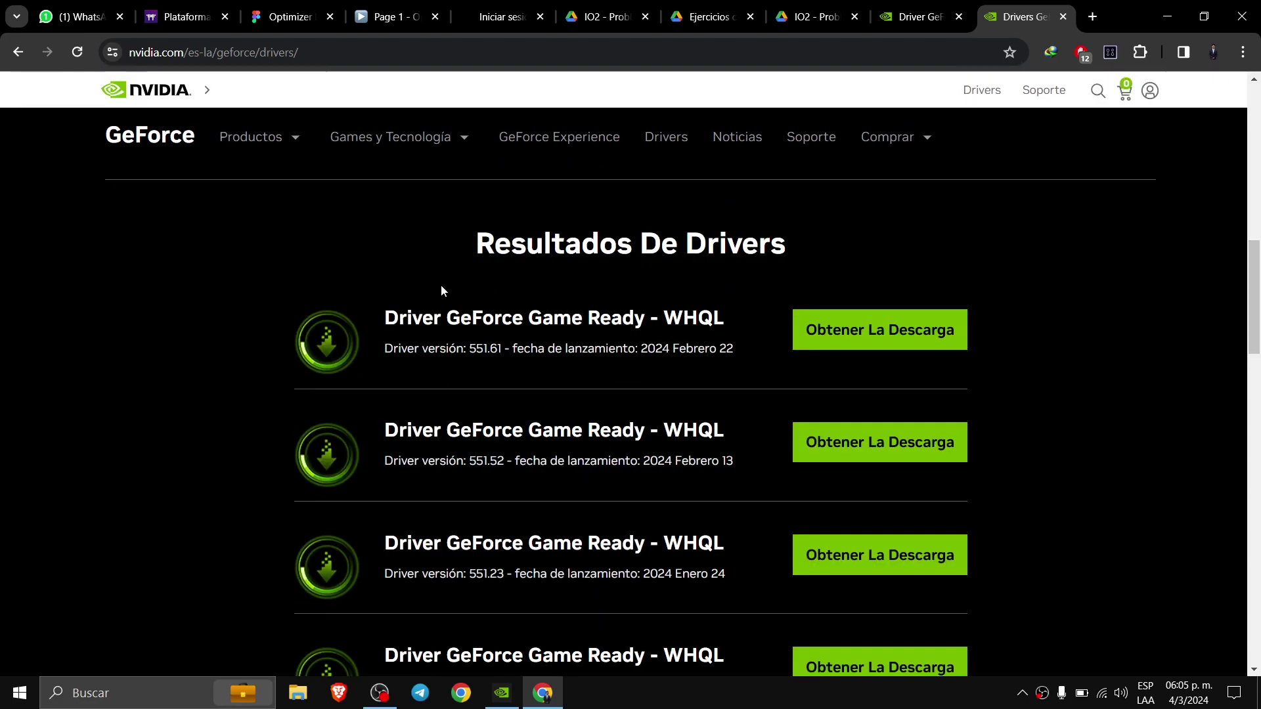
left_click_drag(470, 461, 504, 462)
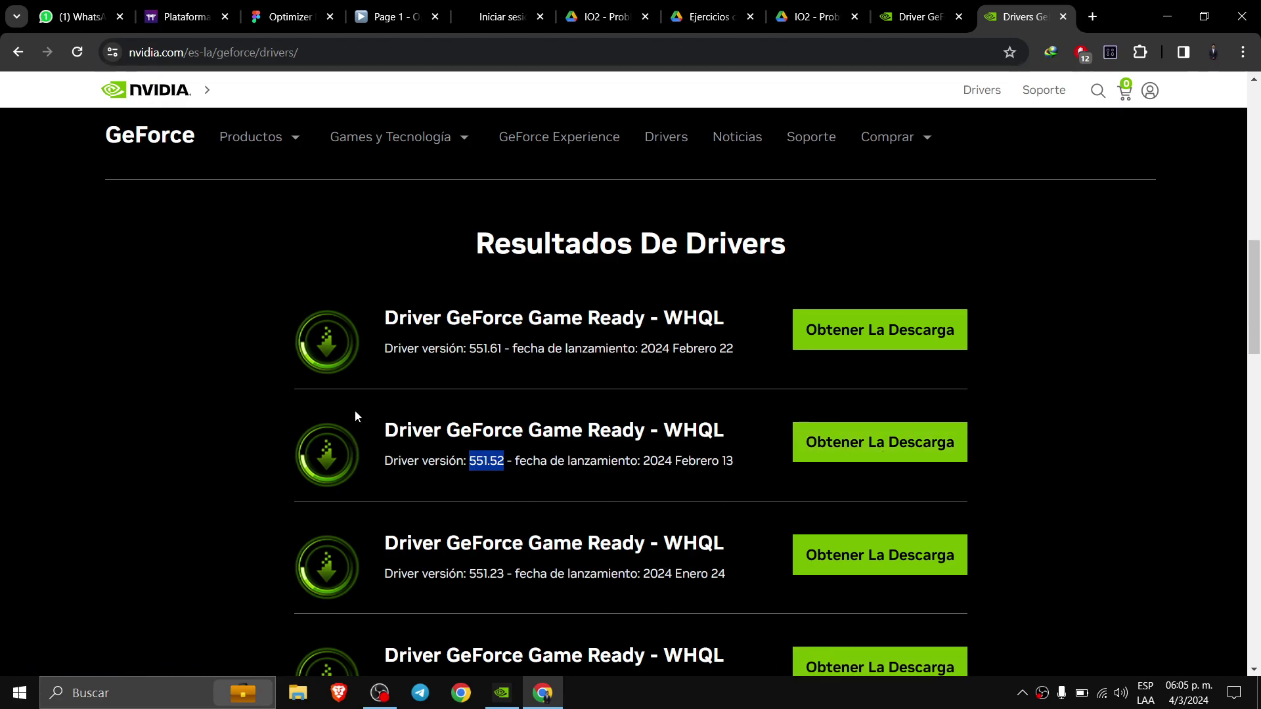
- Open the Windows Control Panel by running the command control
key("super+r")
type("contro")
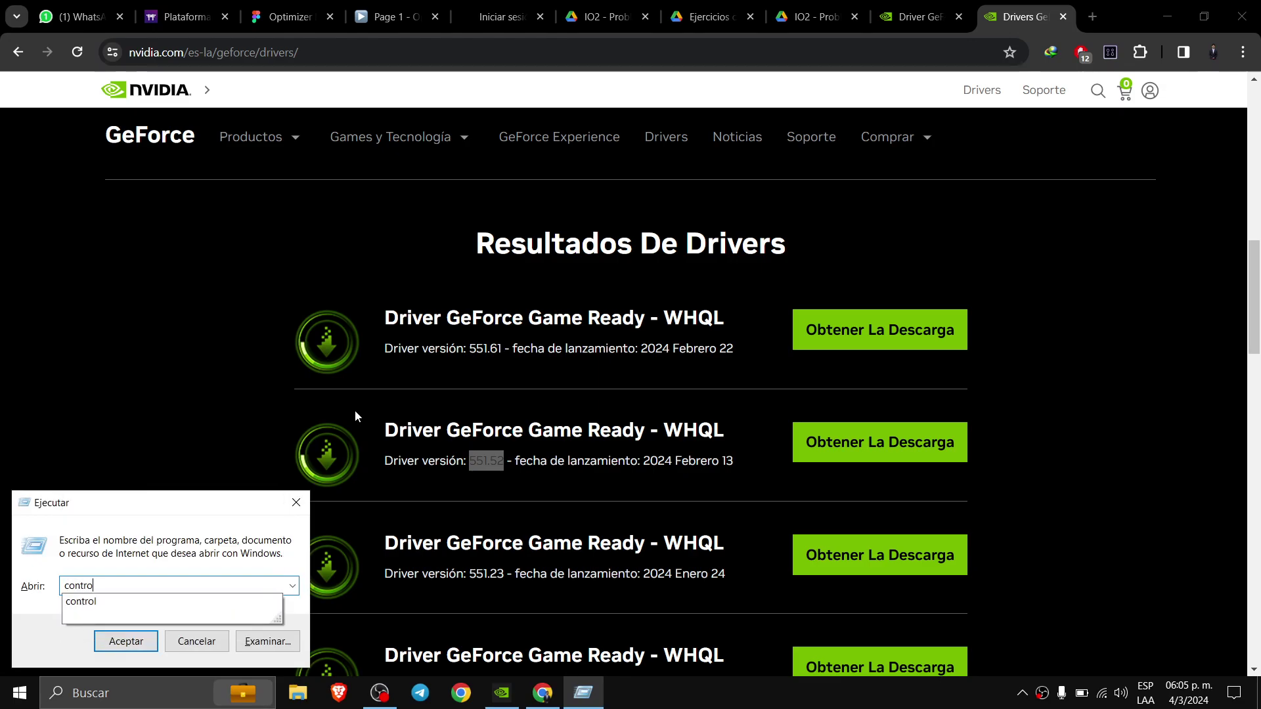
type("l")
key("Return")
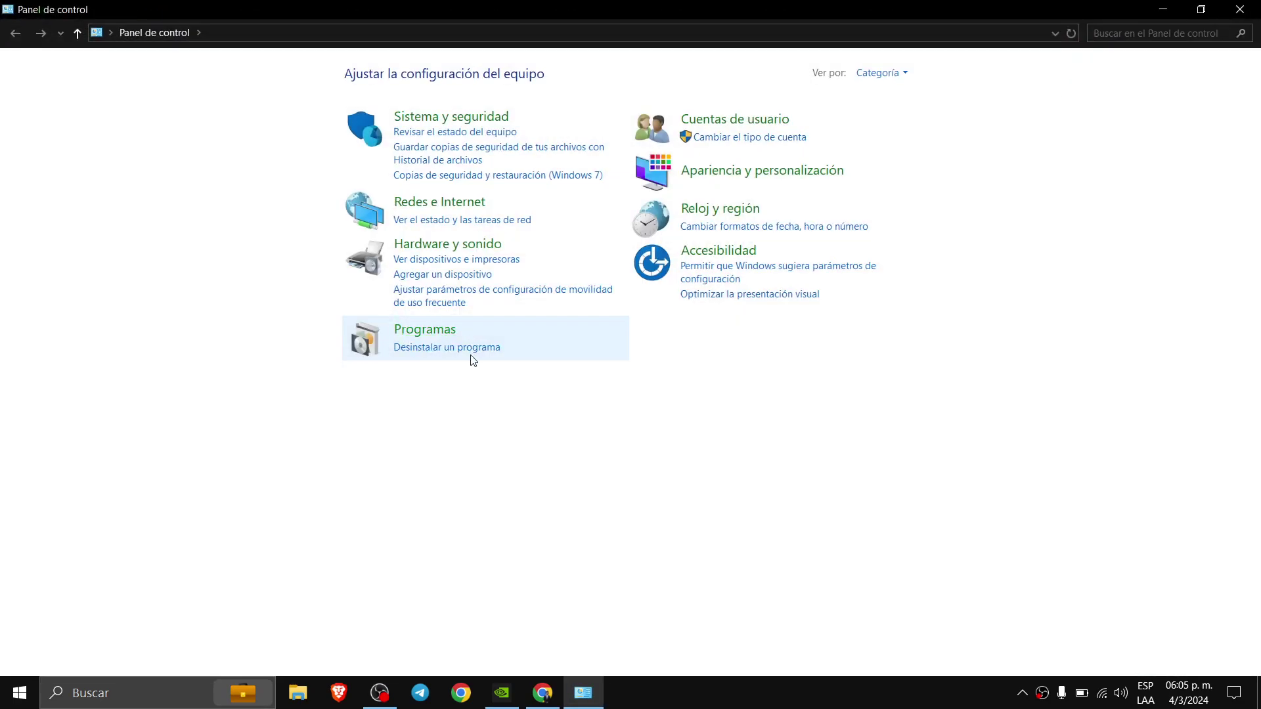
- Open the list of installed programs and locate the NVIDIA entries, including the graphics driver and FrameView SDK
left_click(471, 355)
left_click(290, 74)
scroll(352, 390, "down", 1)
scroll(353, 390, "down", 13)
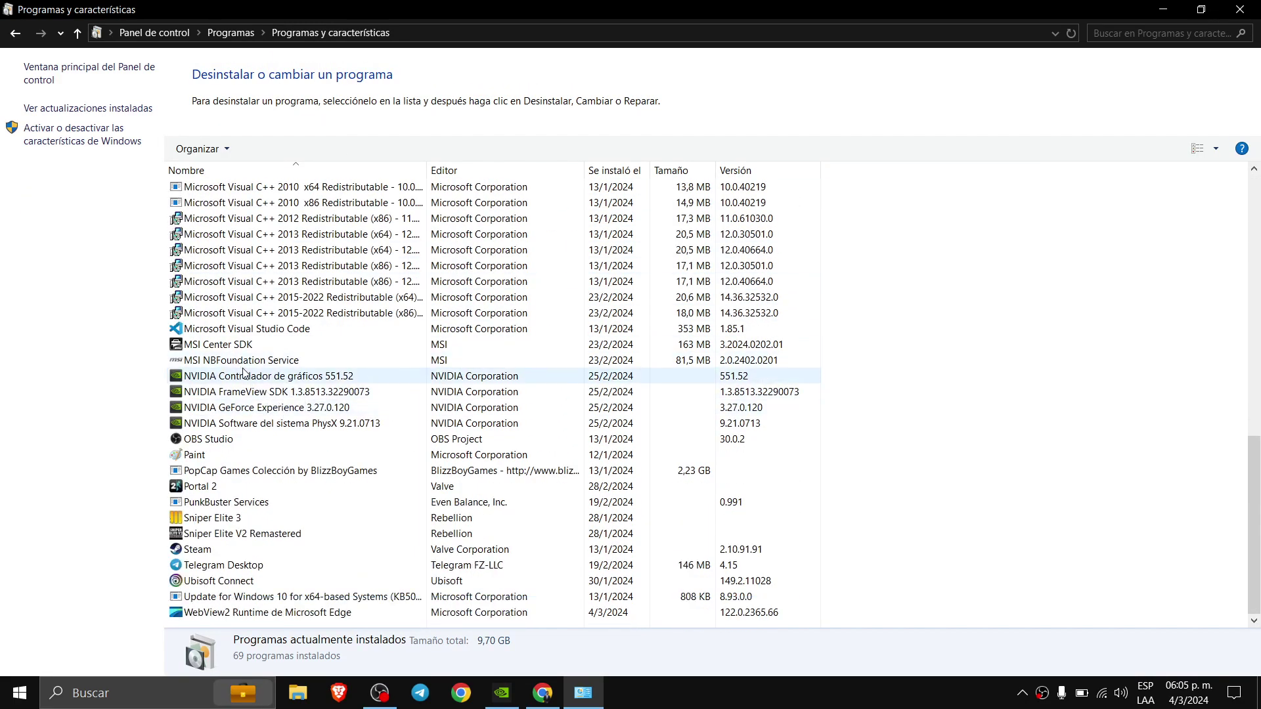
left_click(257, 379)
left_click(286, 393)
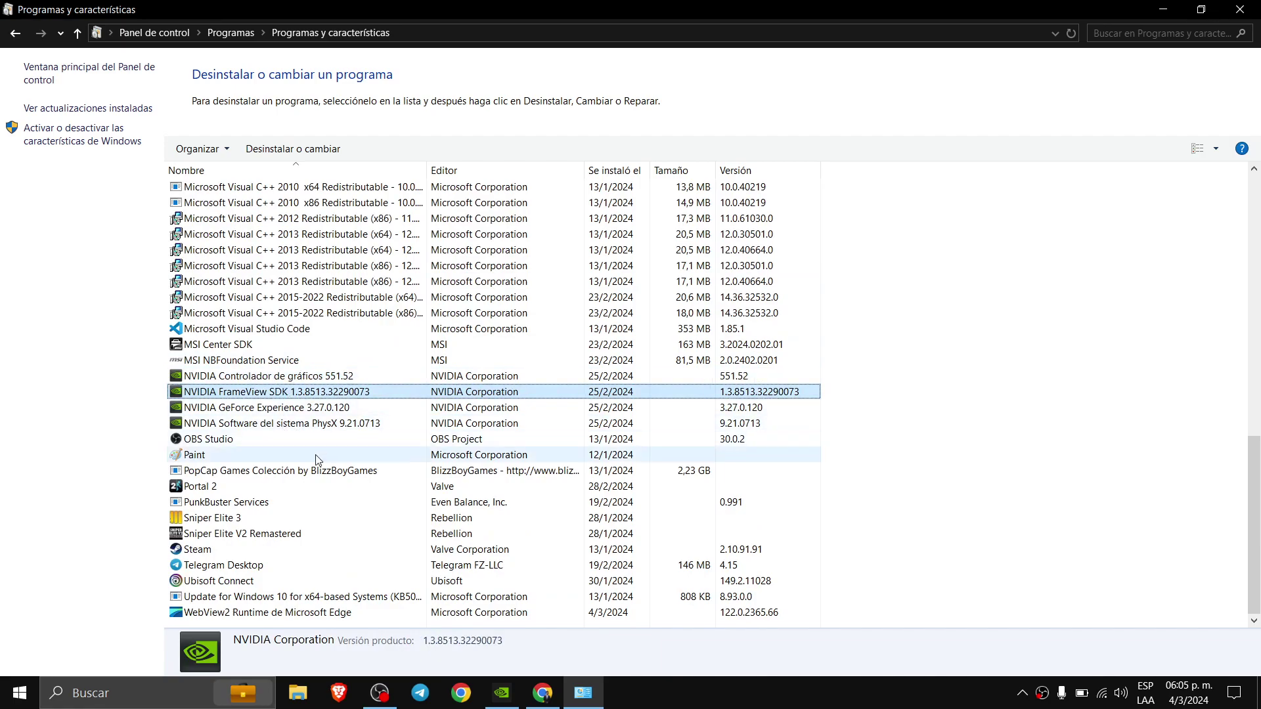
- Switch to File Explorer, check the Elementos ocultos view option, and open the ProgramData folder on Disco local (C:)
left_click(284, 695)
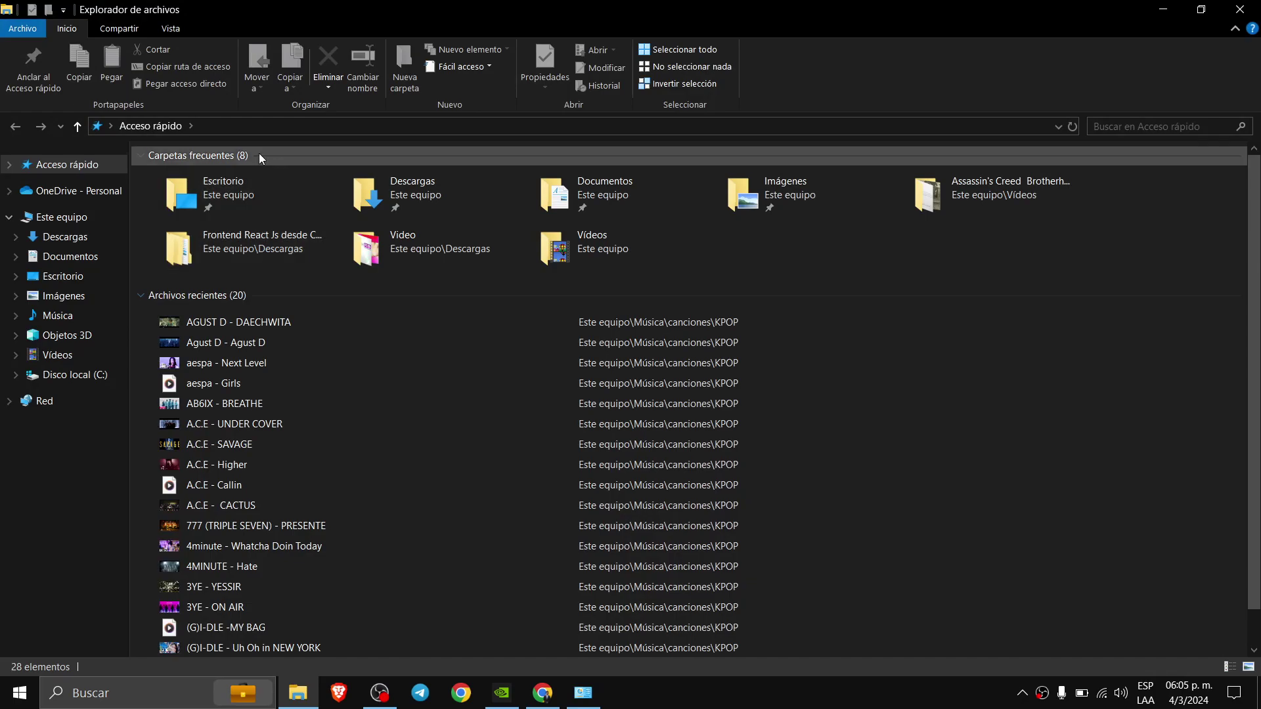
left_click(173, 29)
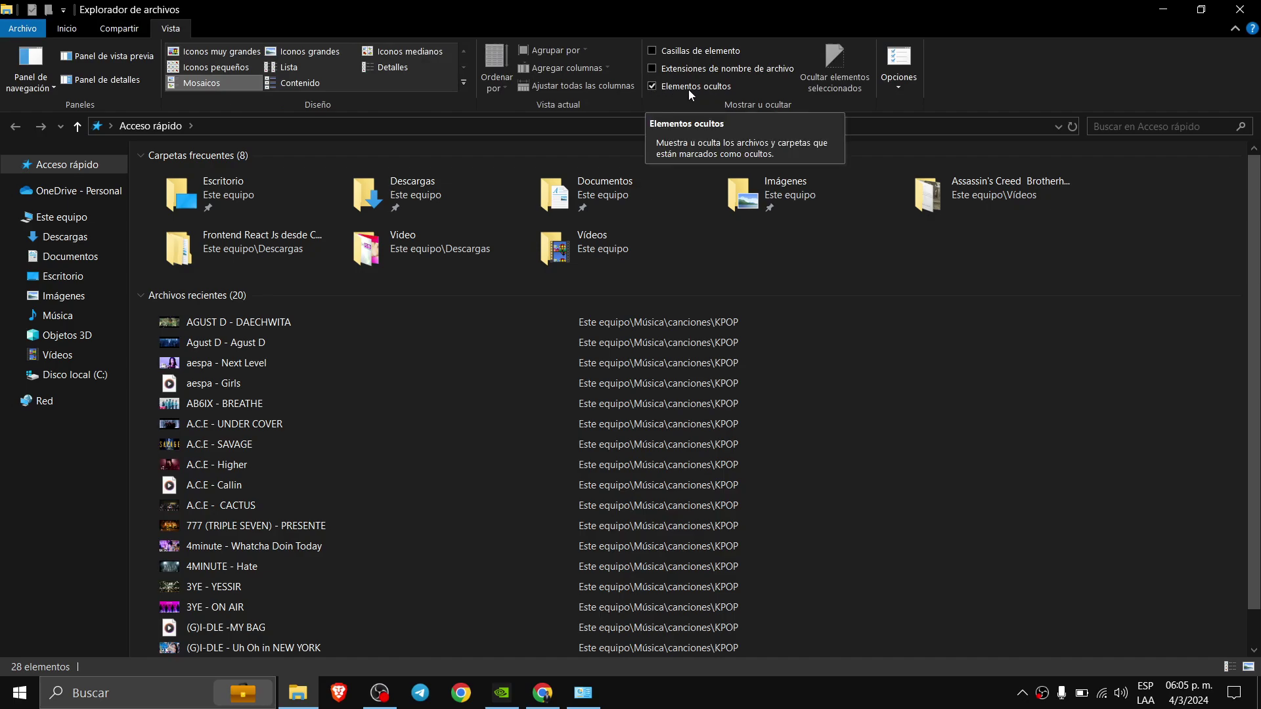
left_click(67, 375)
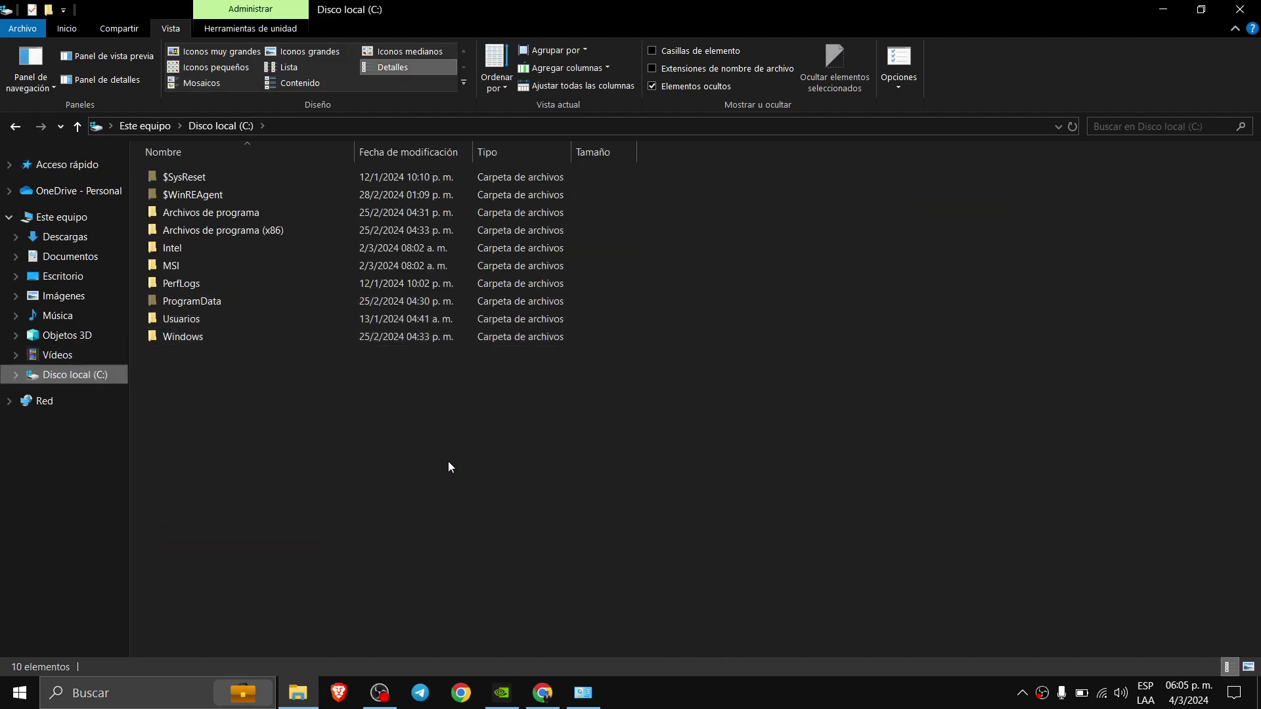
double_click(222, 302)
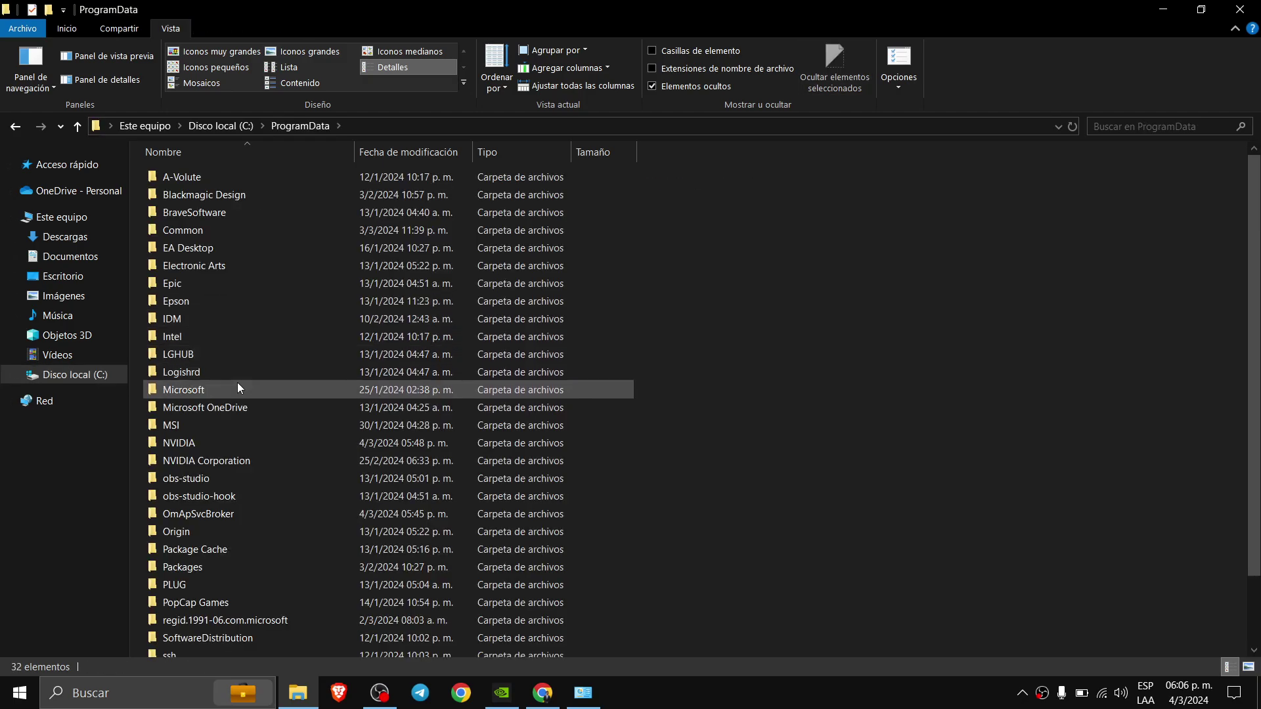
- Select the NVIDIA and NVIDIA Corporation folders inside ProgramData
left_click_drag(230, 444, 222, 457)
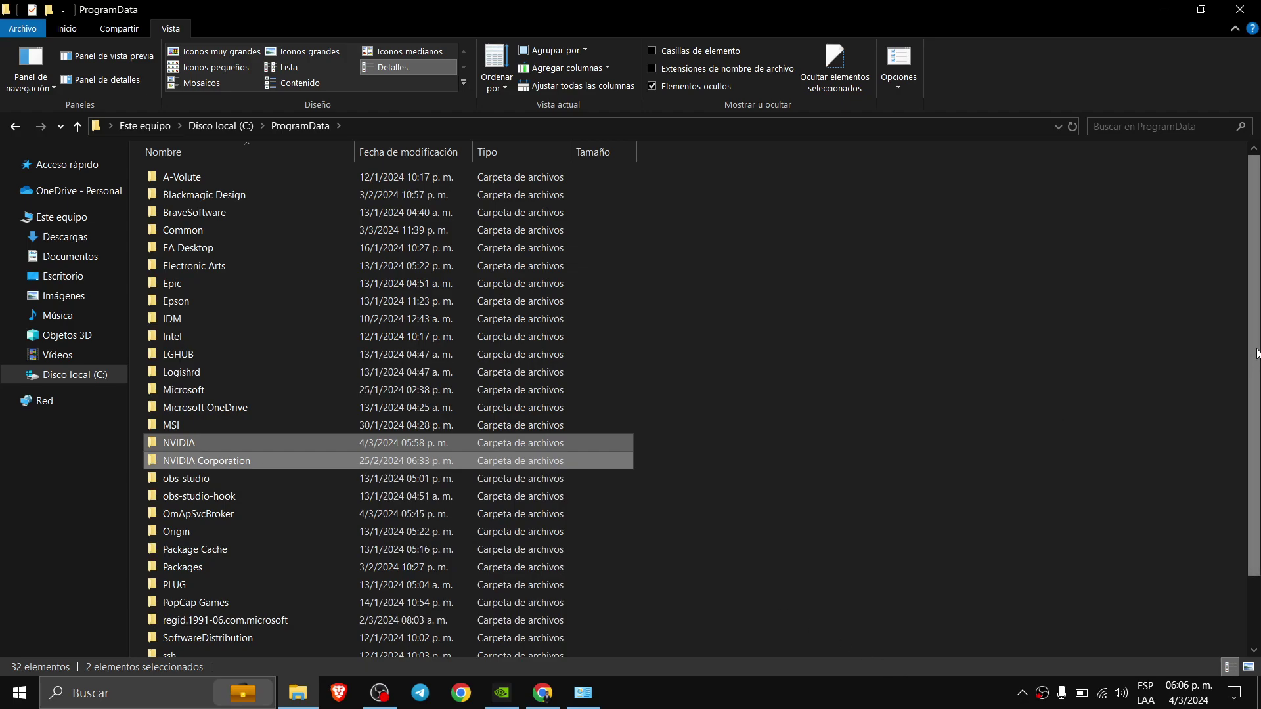
scroll(1257, 354, "down", 2)
scroll(799, 645, "down", 1)
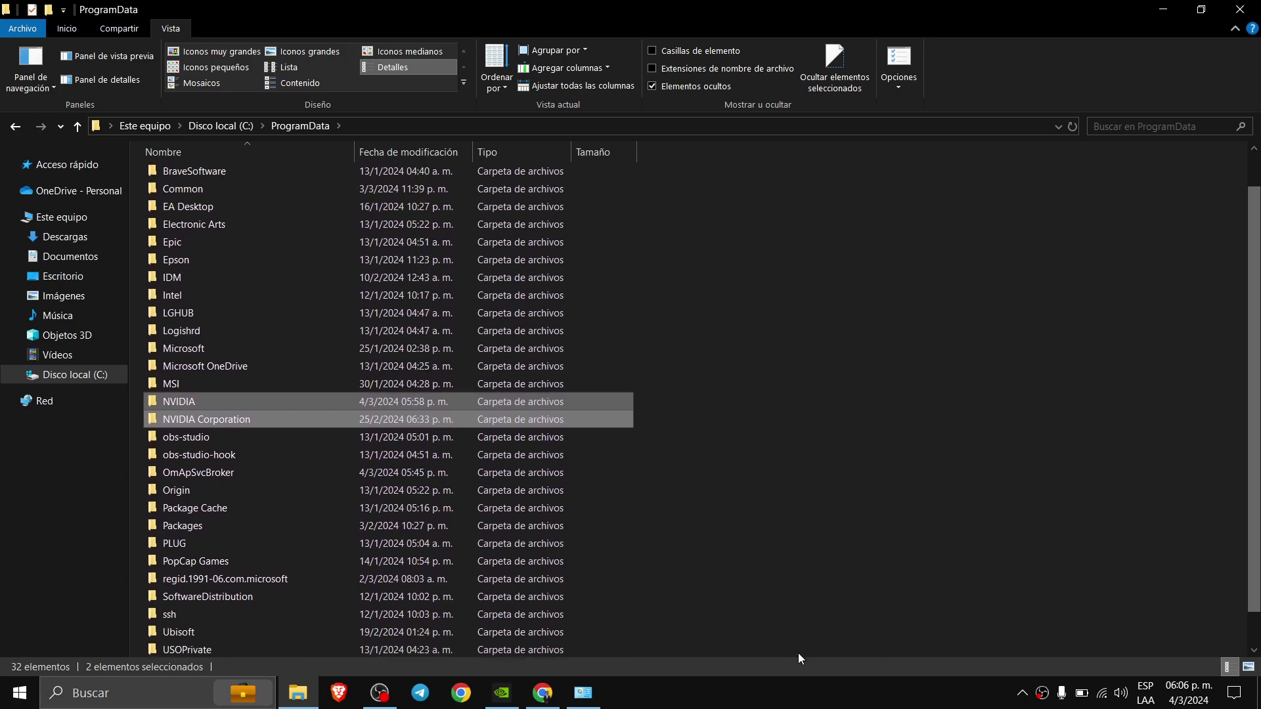
- Open Task Manager maximized, examine the running NVIDIA processes in the process list, and close it
right_click(813, 690)
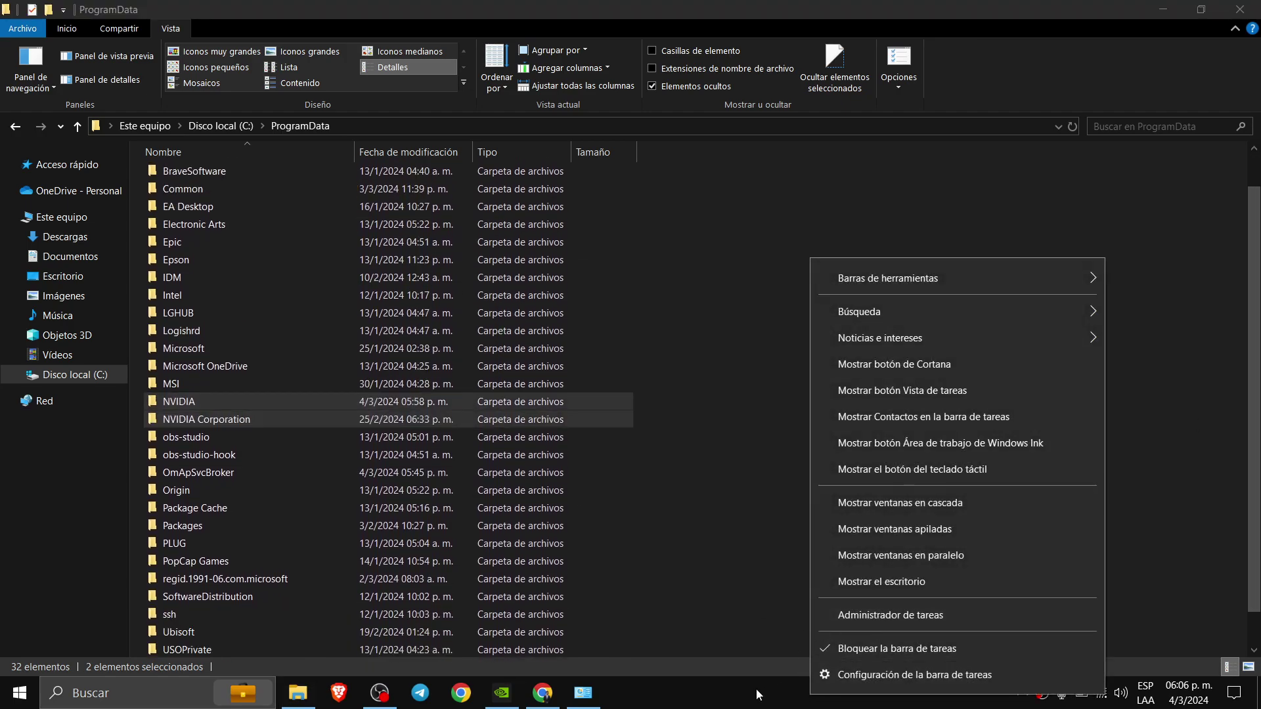
left_click(865, 616)
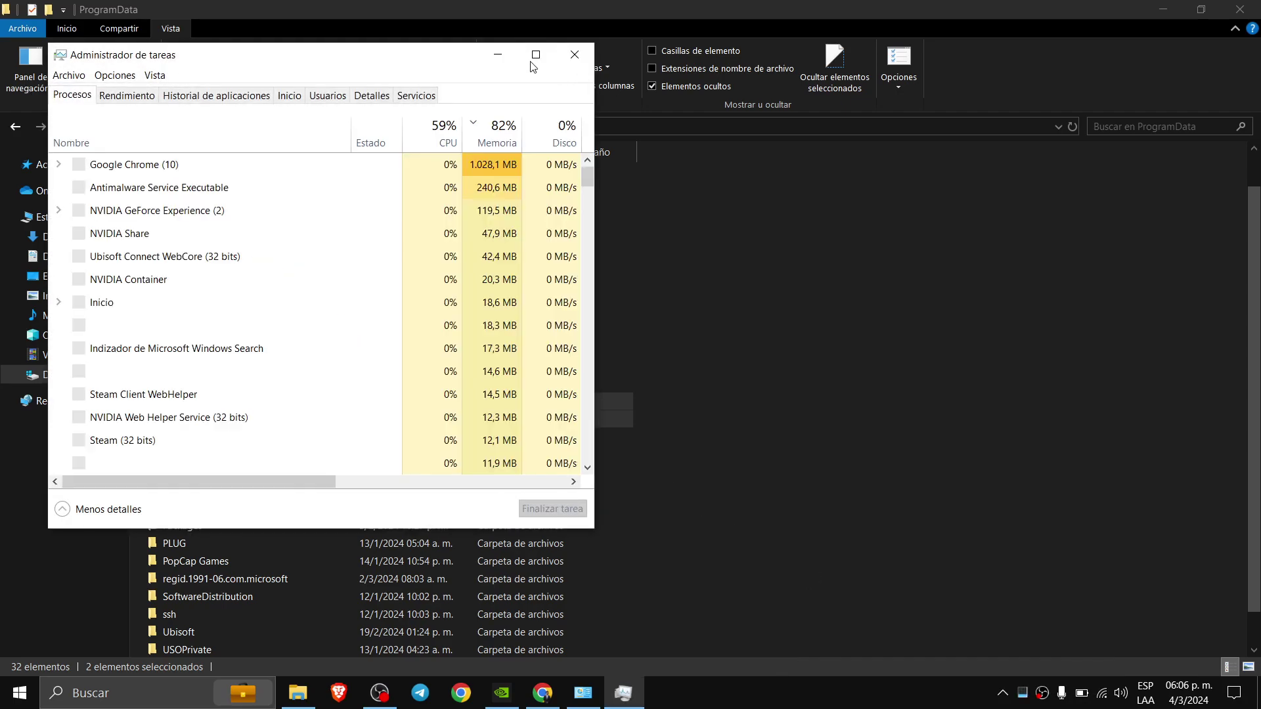
left_click(536, 54)
left_click(85, 211)
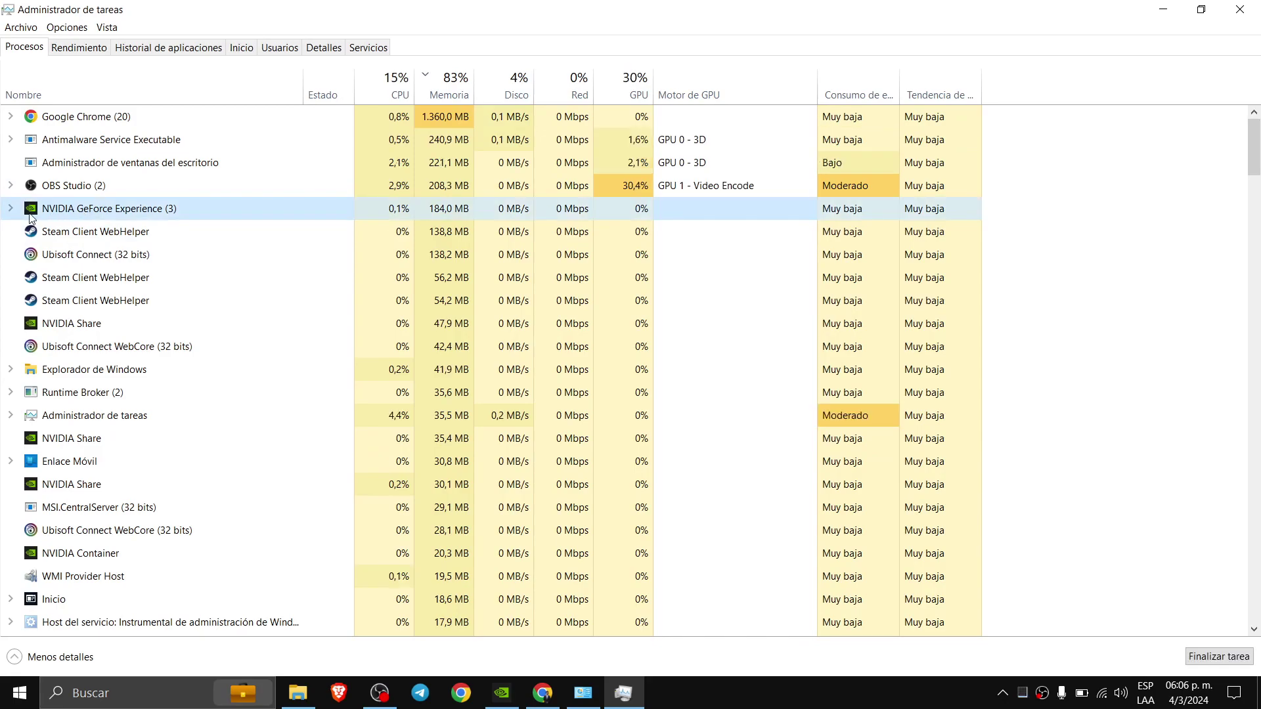
right_click(91, 212)
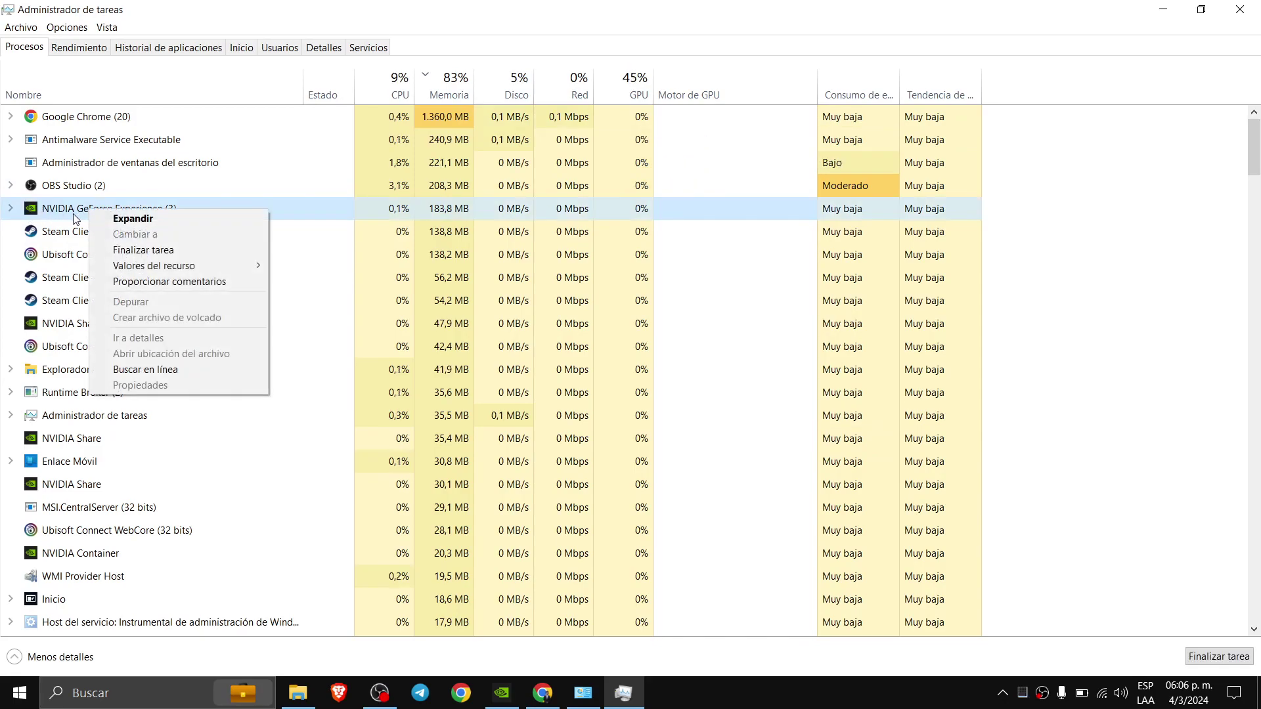
left_click(324, 207)
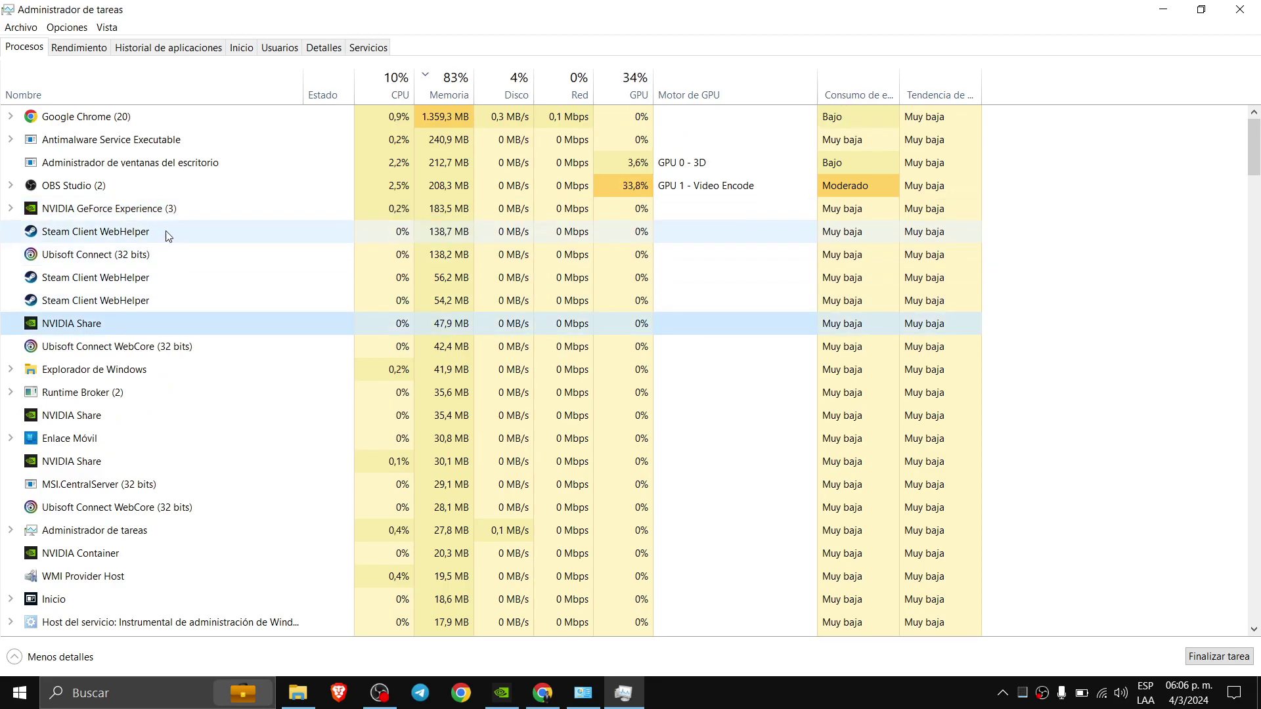
scroll(174, 450, "down", 9)
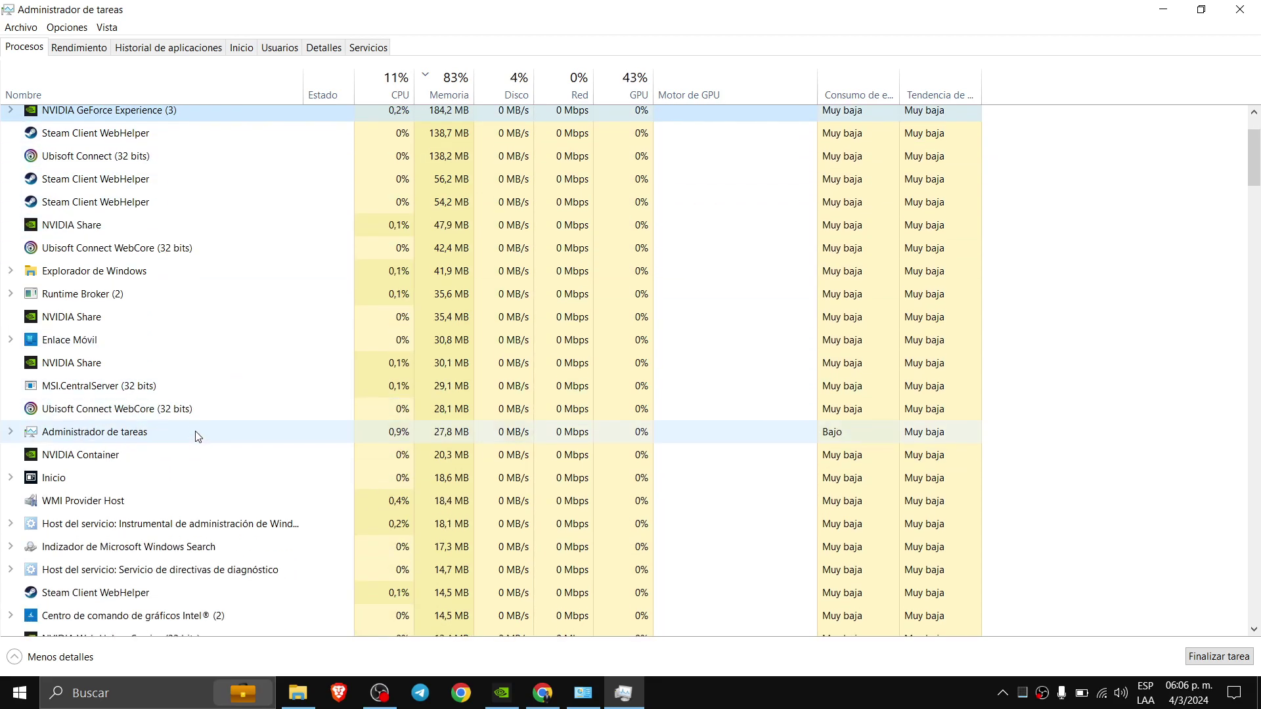
scroll(210, 327, "down", 2)
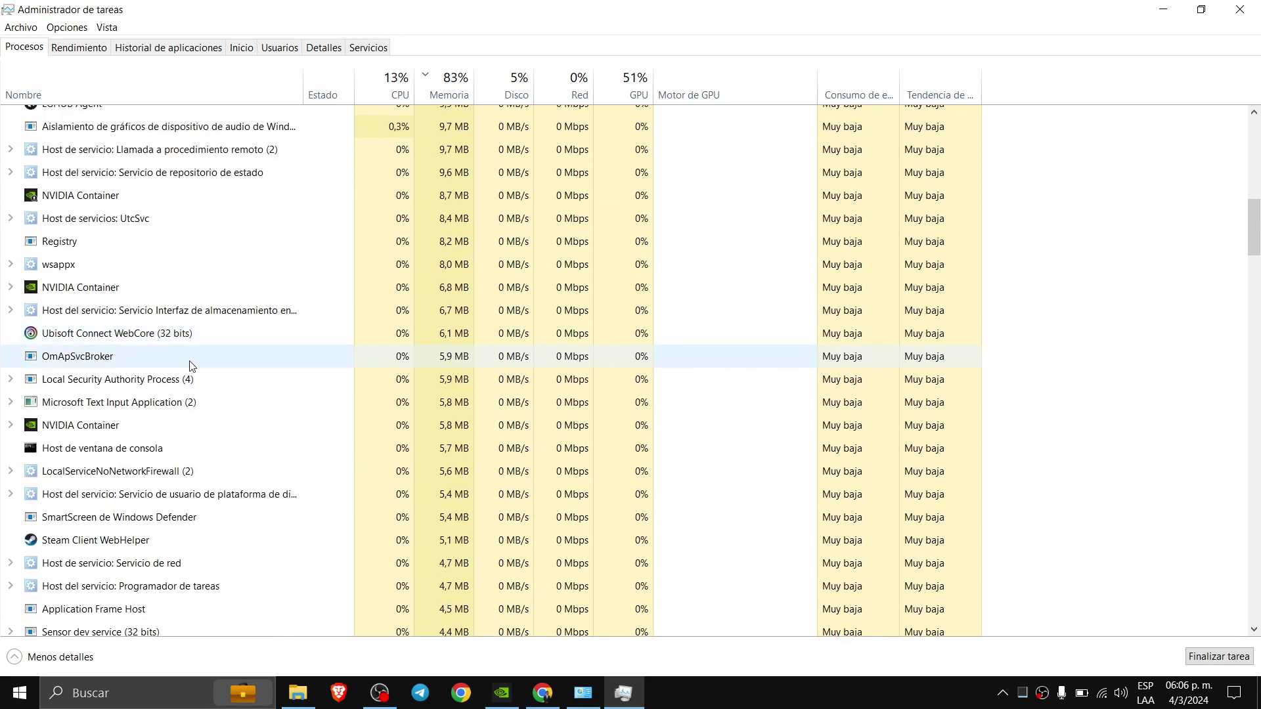
left_click(1252, 7)
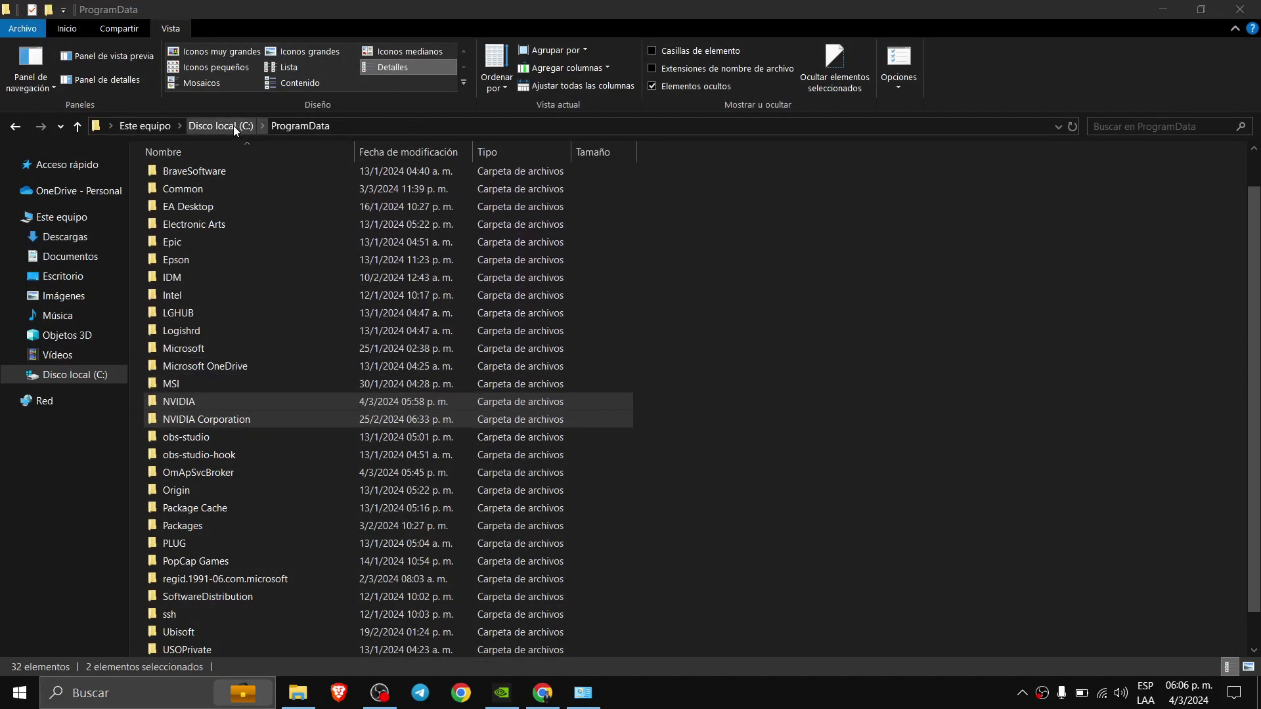
- Open the user's profile folder under Usuarios on Disco local (C:), go to AppData > Local, and select the NVIDIA Corporation folder
left_click(238, 125)
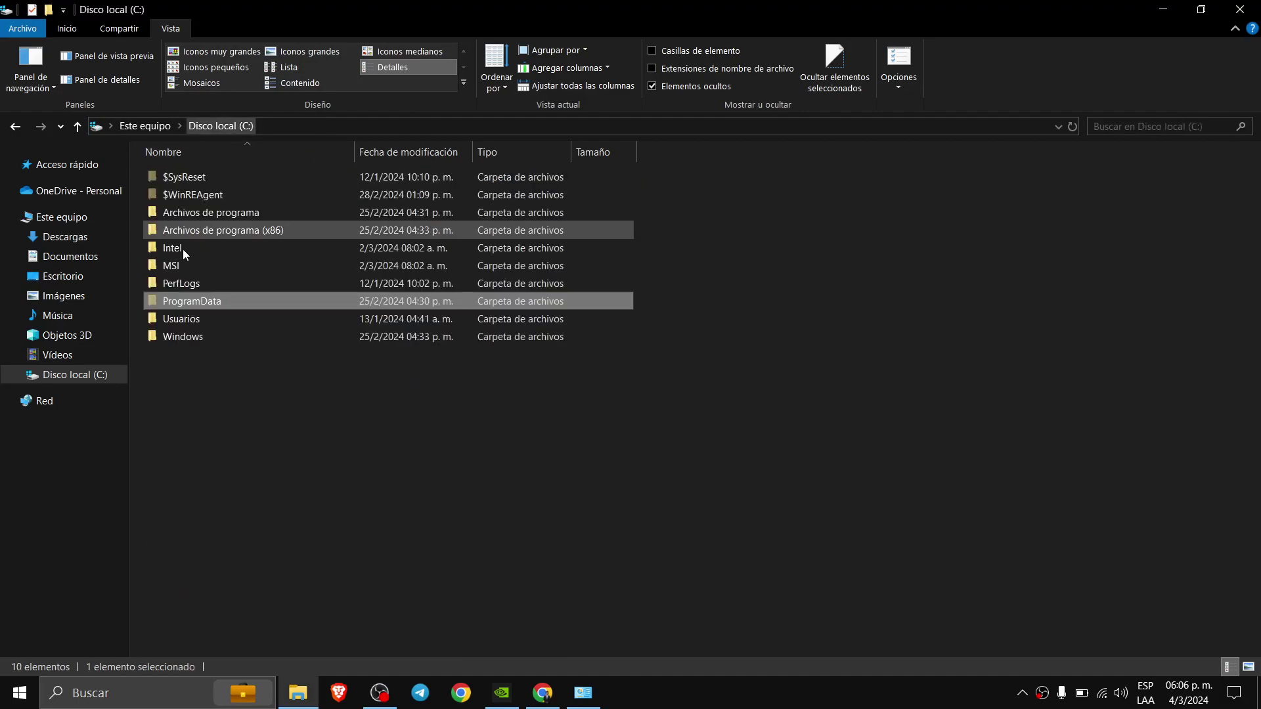
double_click(193, 322)
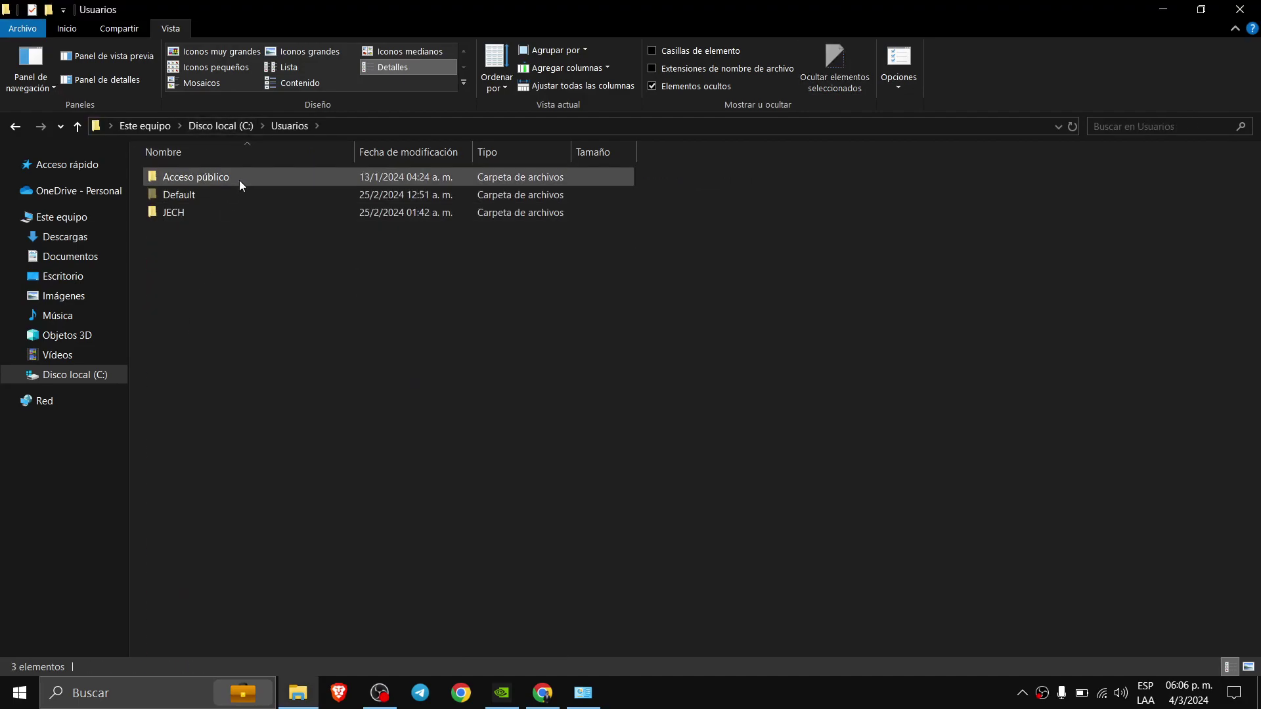
double_click(184, 209)
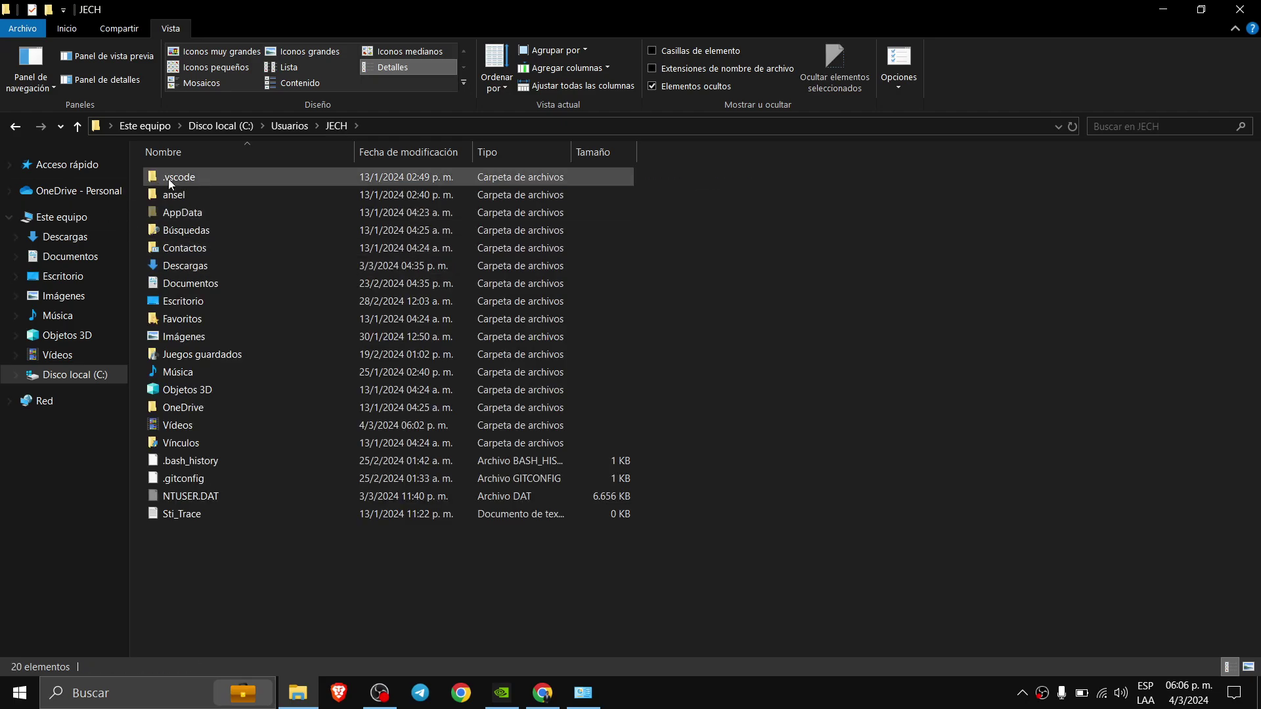
double_click(203, 212)
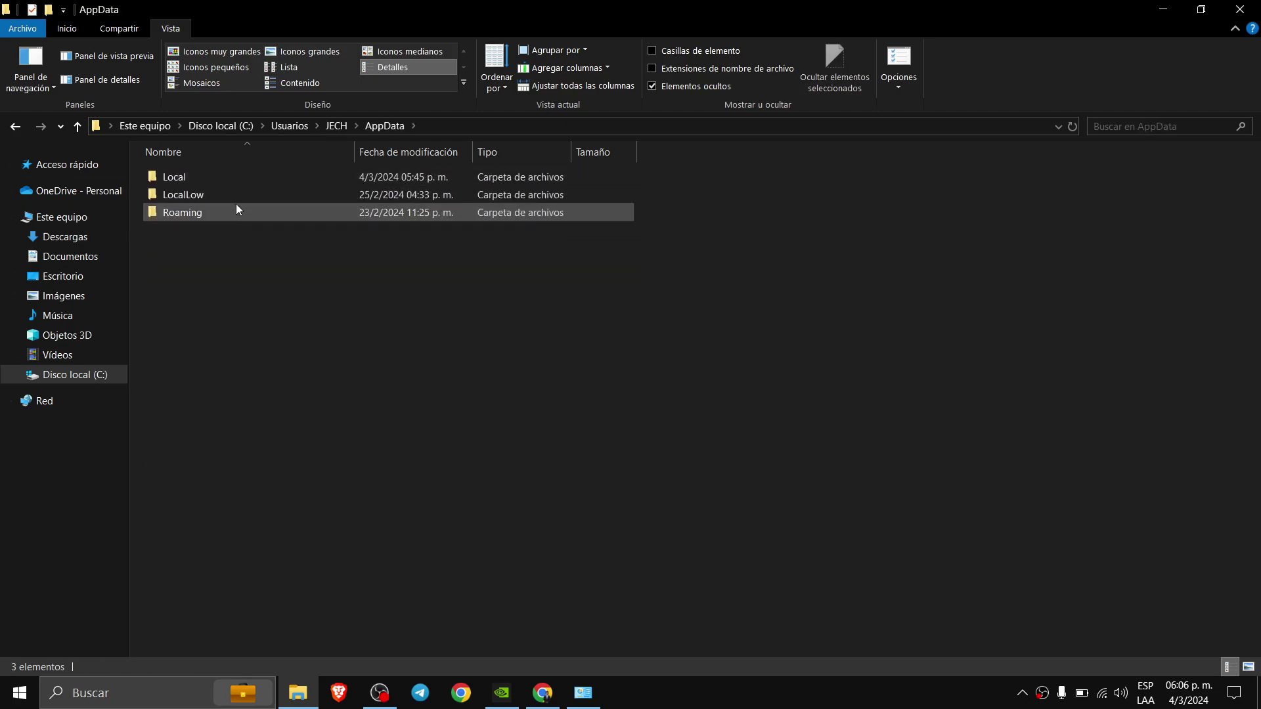
left_click(238, 180)
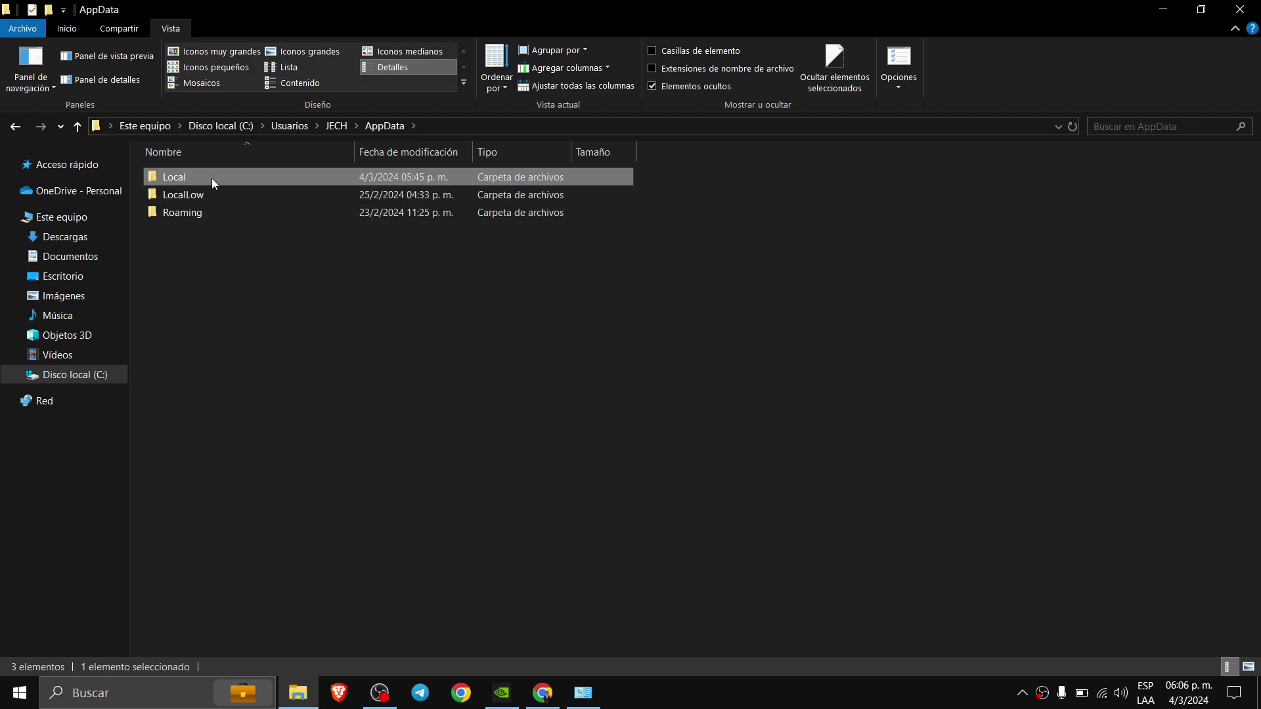
double_click(212, 178)
left_click(209, 549)
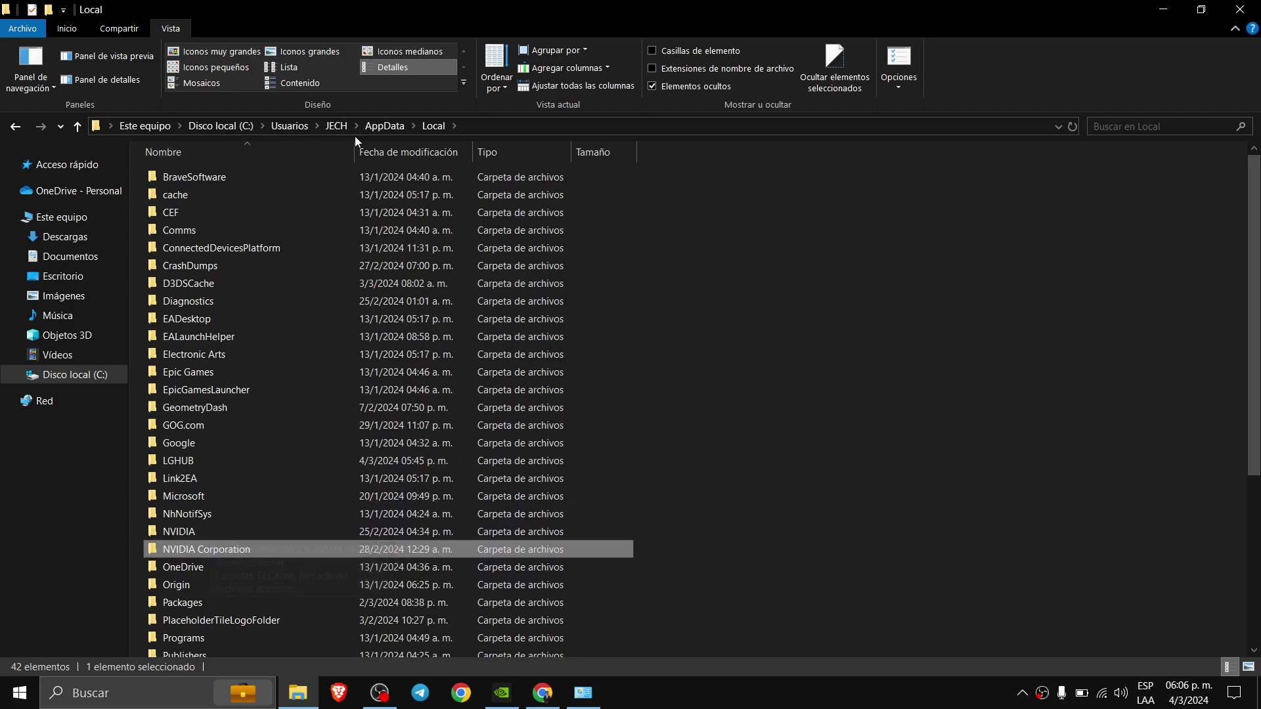
- Select the NVIDIA folder inside AppData's LocalLow, and check AppData's Roaming folder
left_click(376, 128)
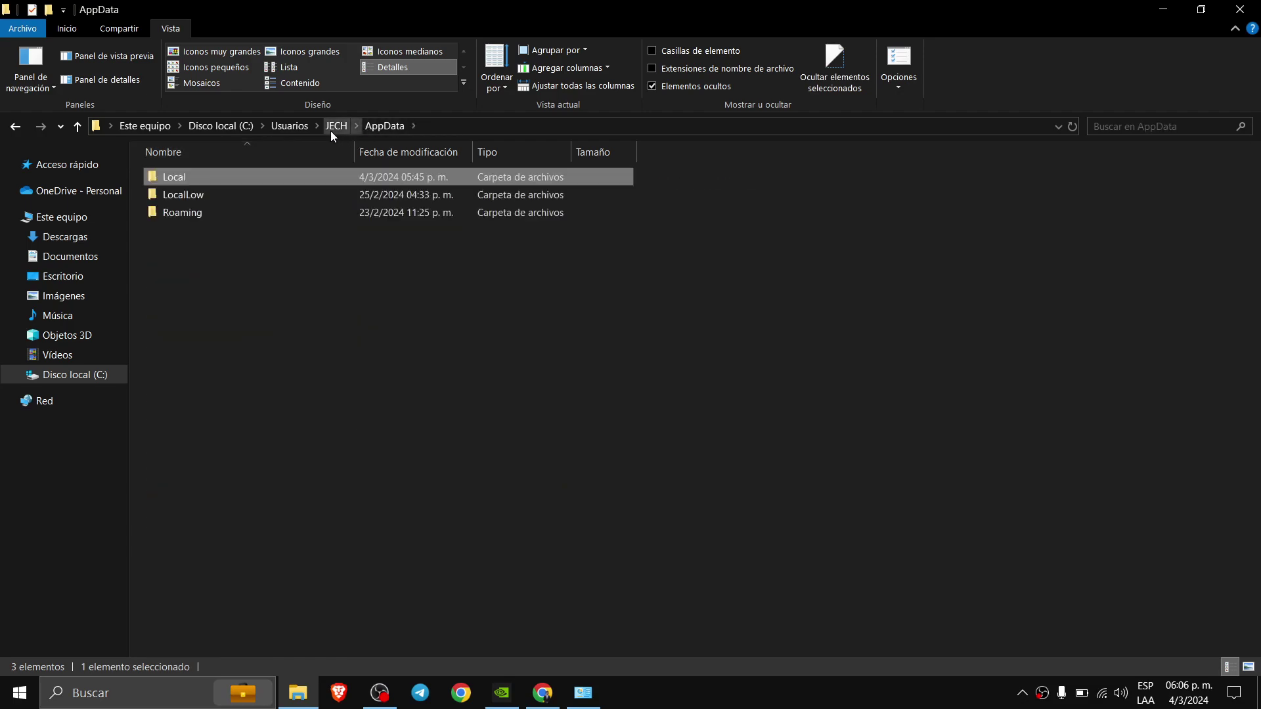
left_click(221, 192)
double_click(221, 193)
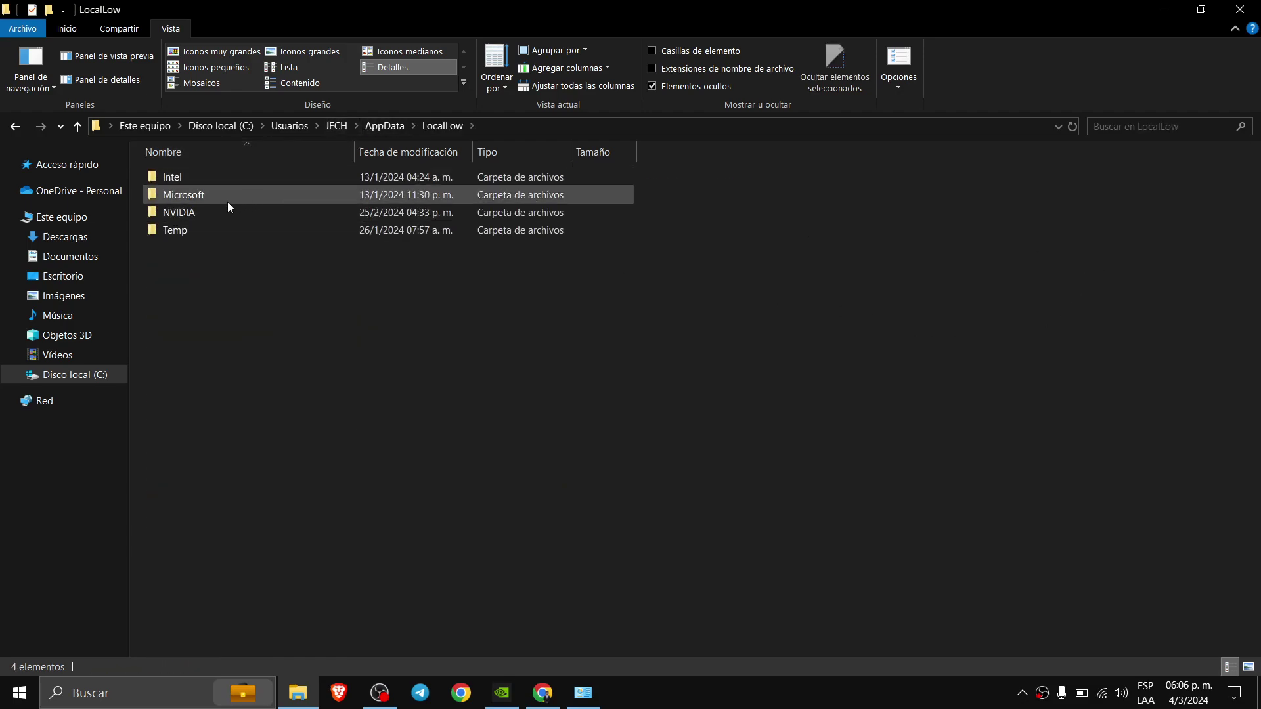
left_click(199, 214)
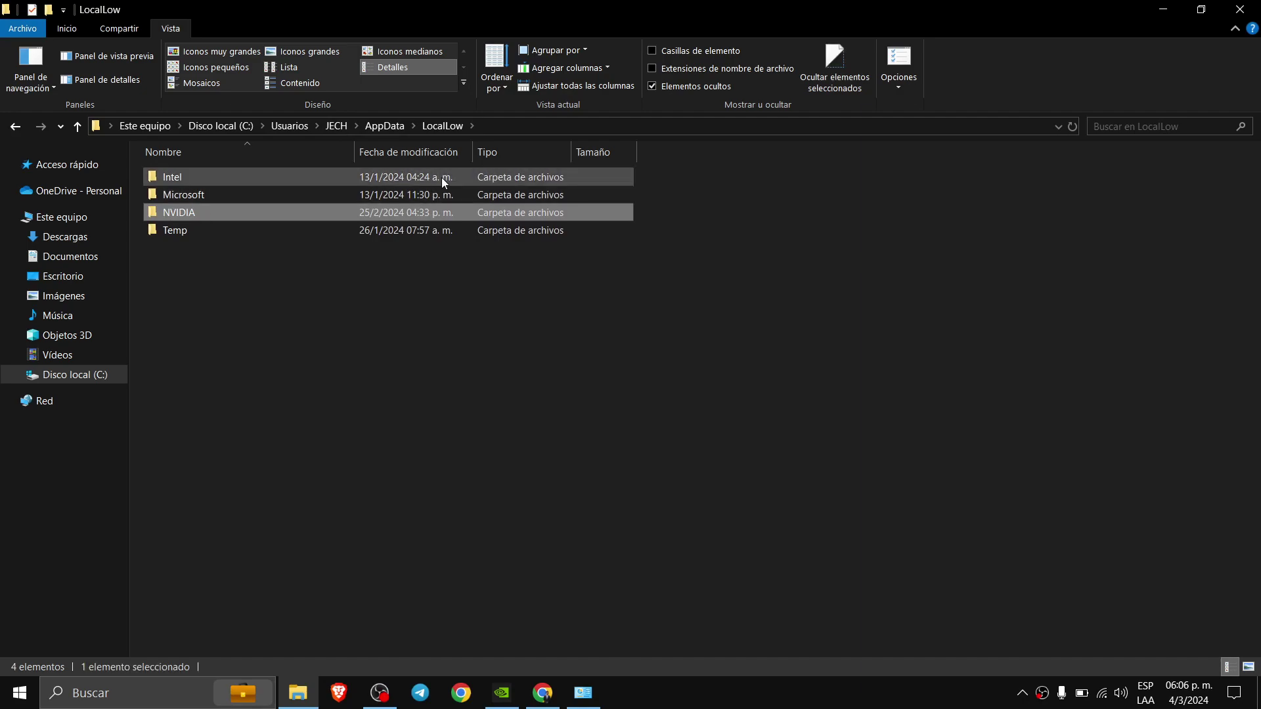
left_click(379, 125)
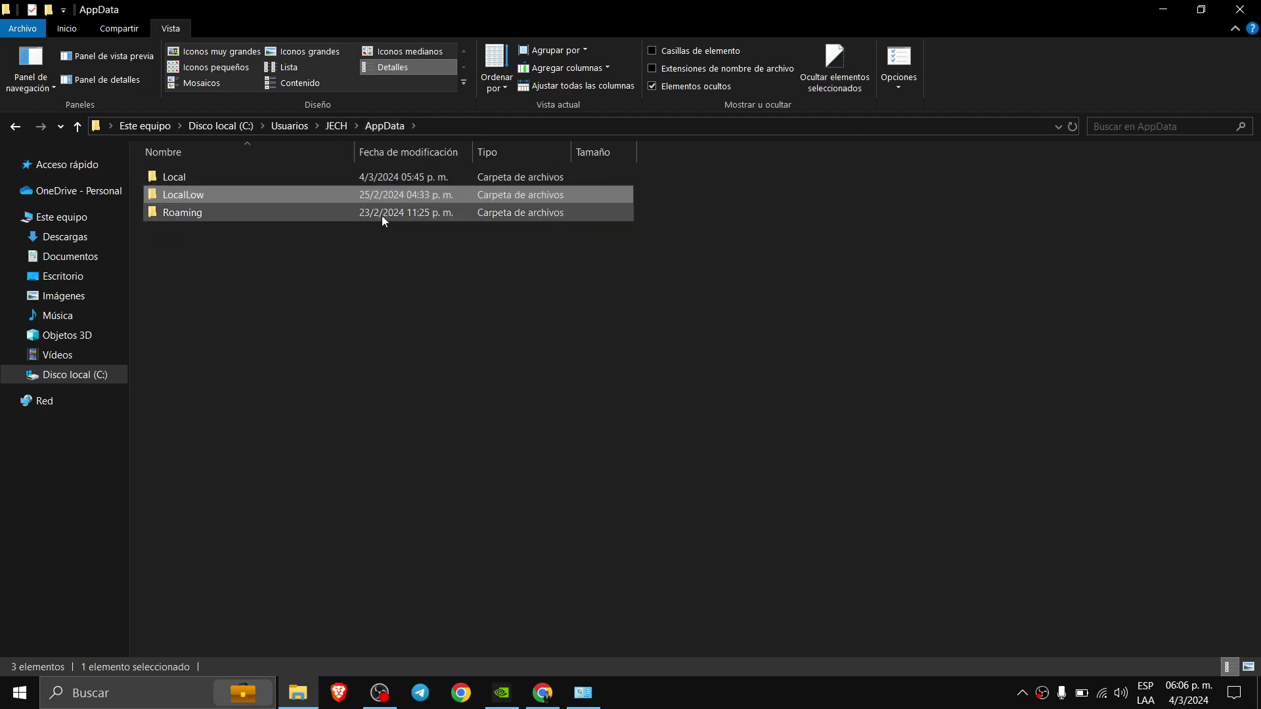
double_click(329, 214)
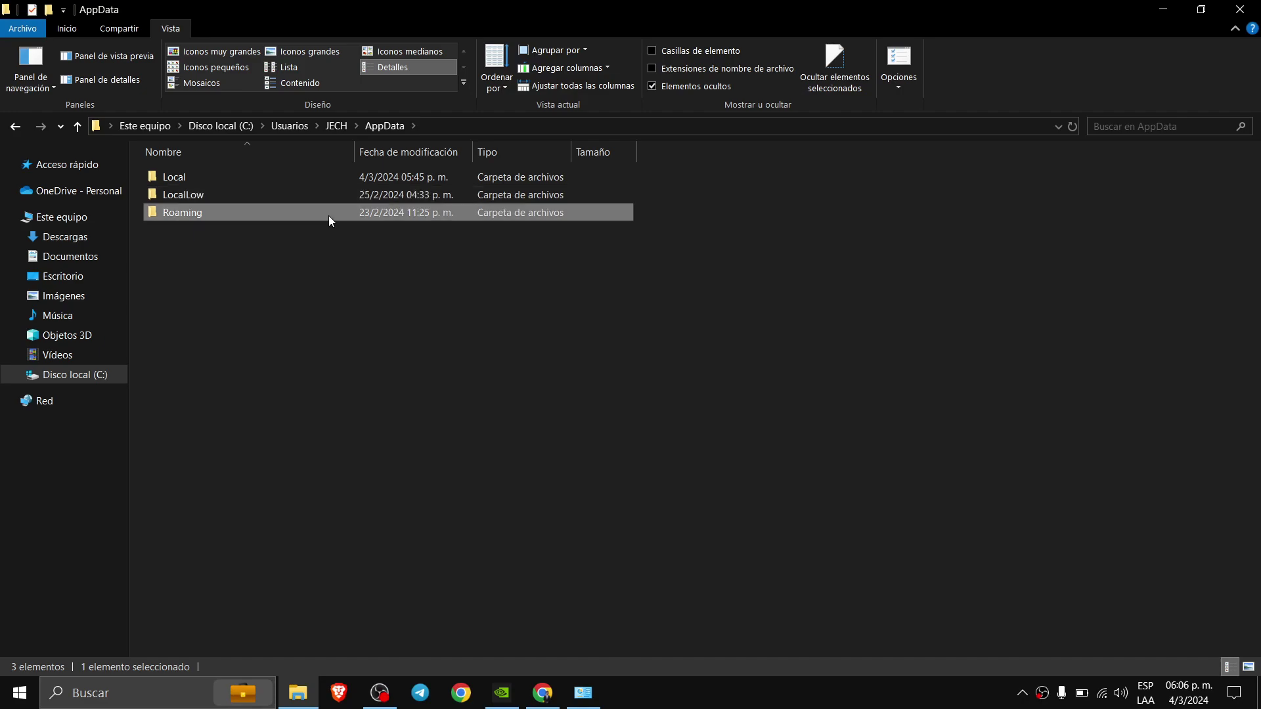
- Open Archivos de programa on Disco local (C:) and select the NVIDIA Corporation folder
left_click(233, 129)
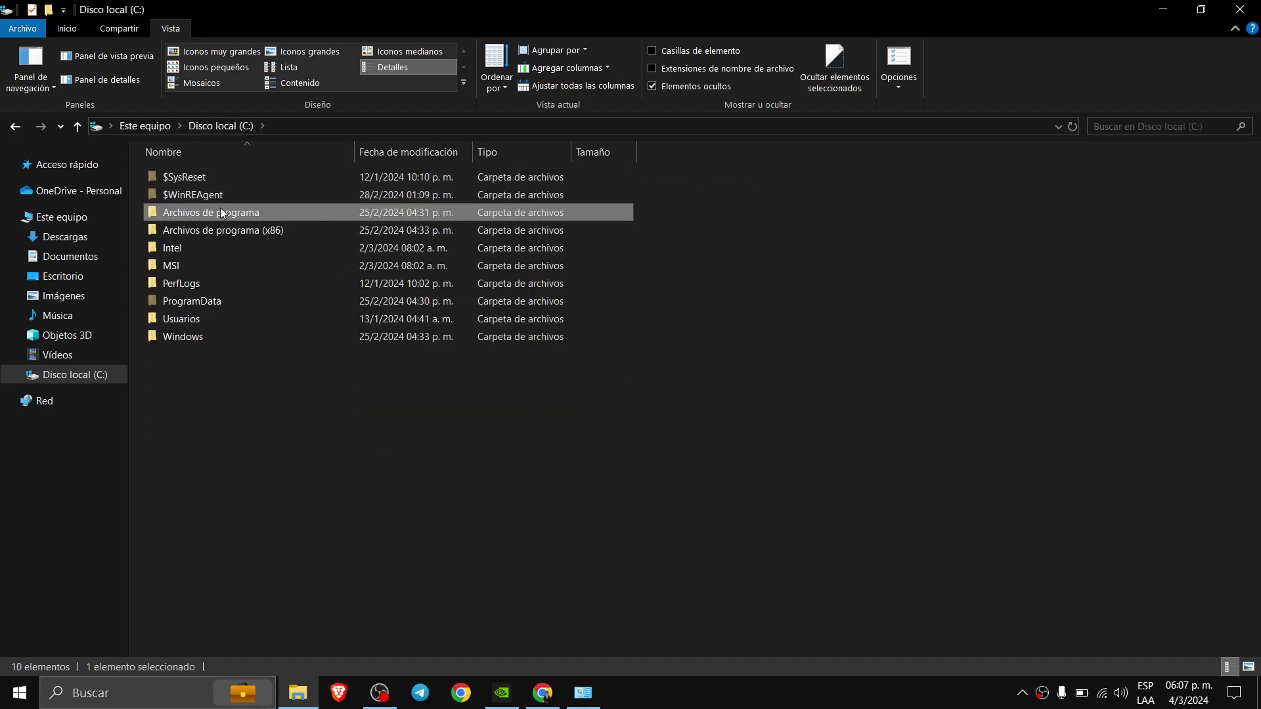
double_click(219, 208)
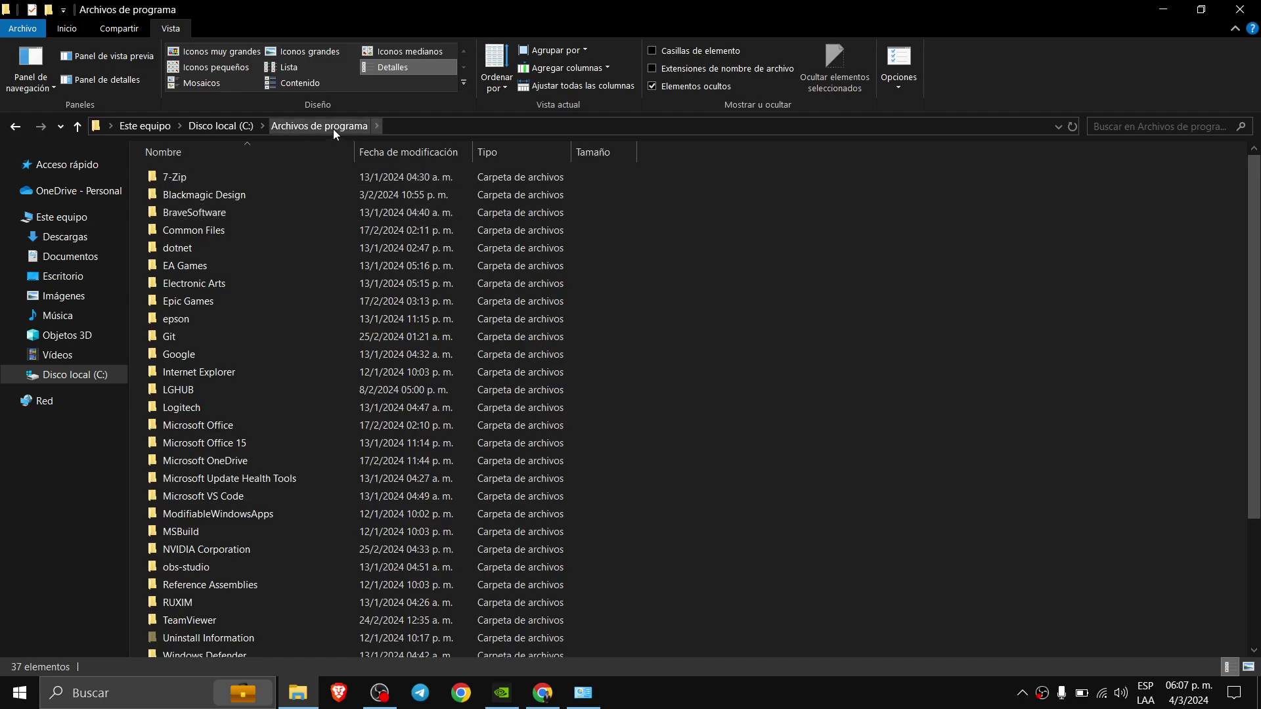
scroll(1259, 287, "down", 3)
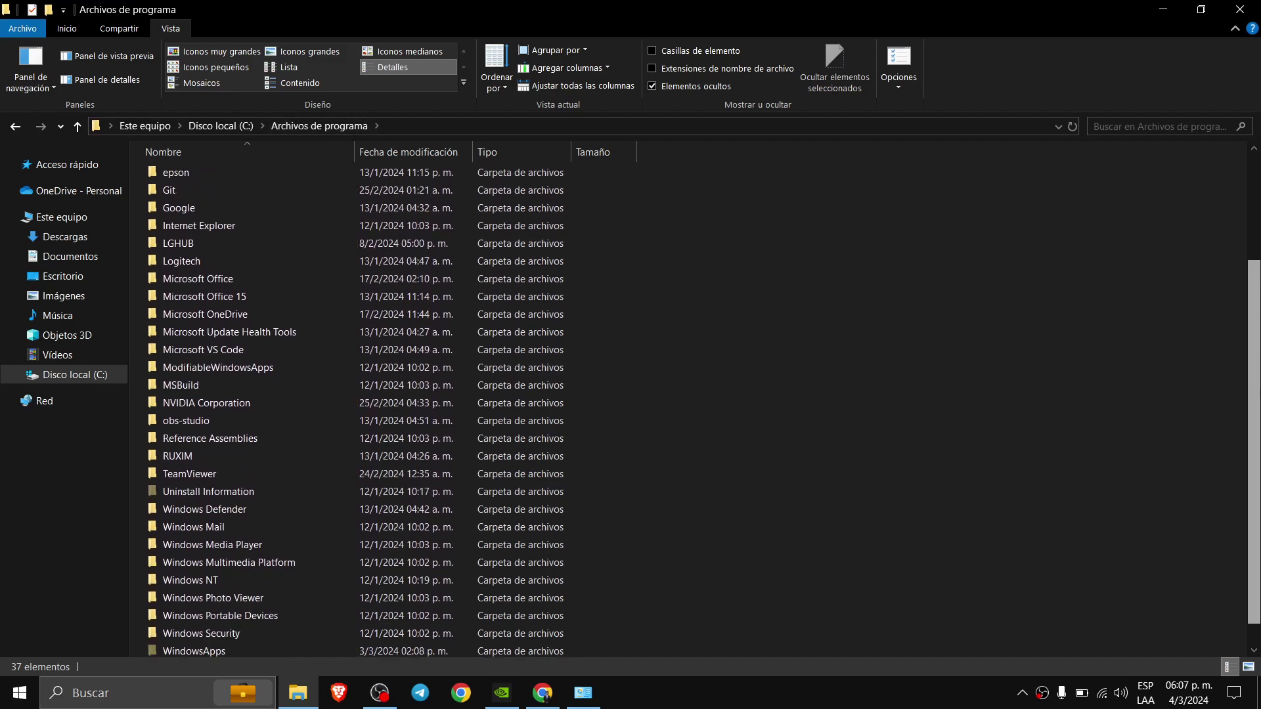
scroll(1259, 287, "up", 3)
scroll(1255, 289, "down", 3)
scroll(1256, 289, "up", 3)
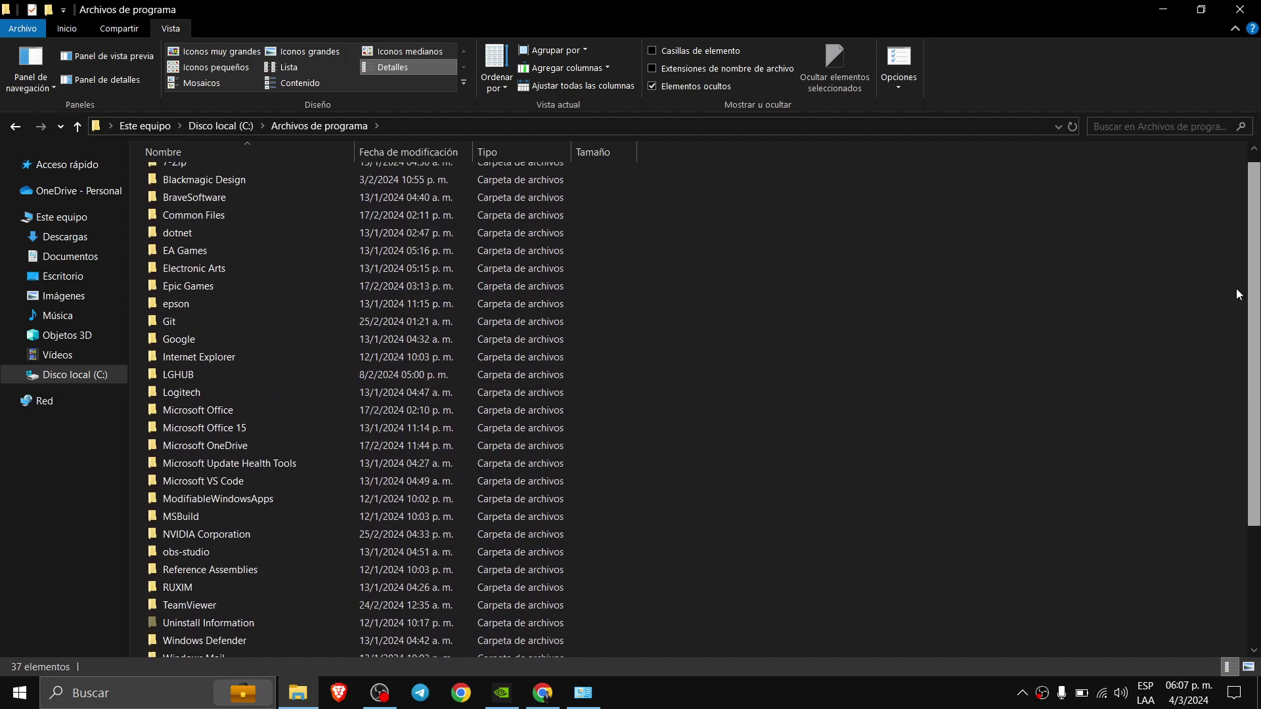
scroll(234, 339, "down", 3)
left_click(217, 402)
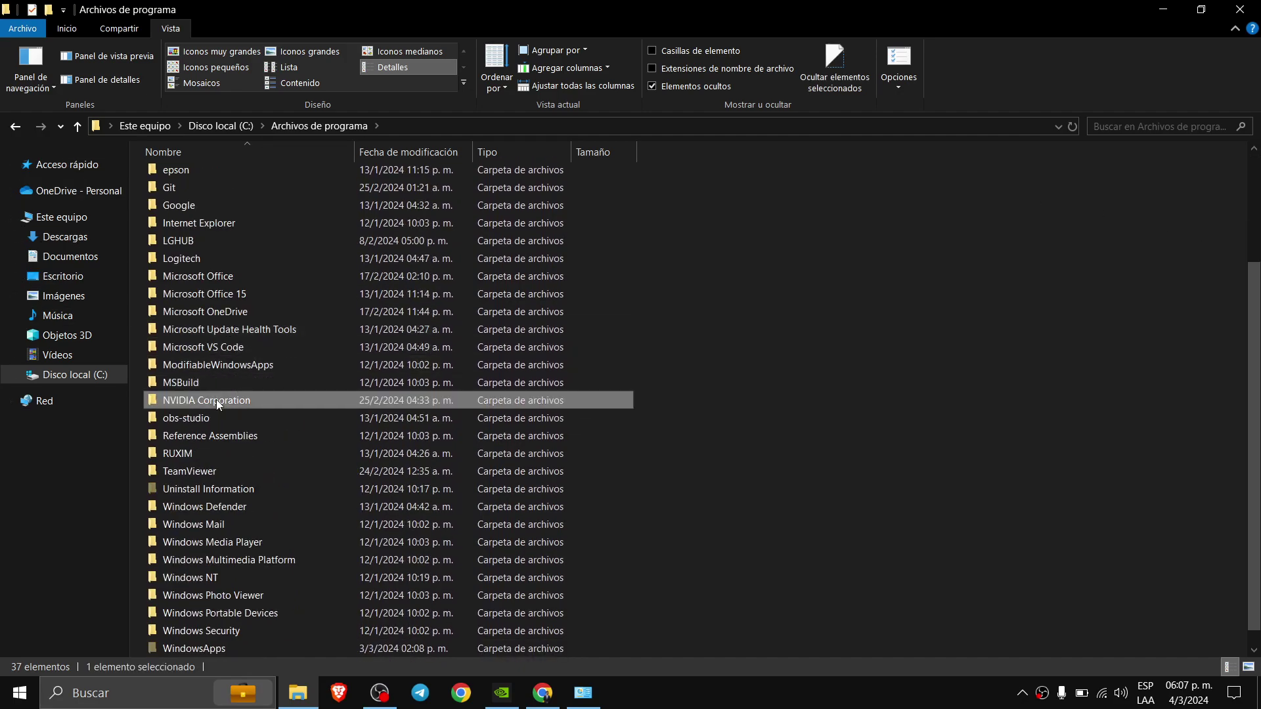
- Locate the NVIDIA Corporation folder in Archivos de programa (x86), and open the Descargas folder
left_click(242, 131)
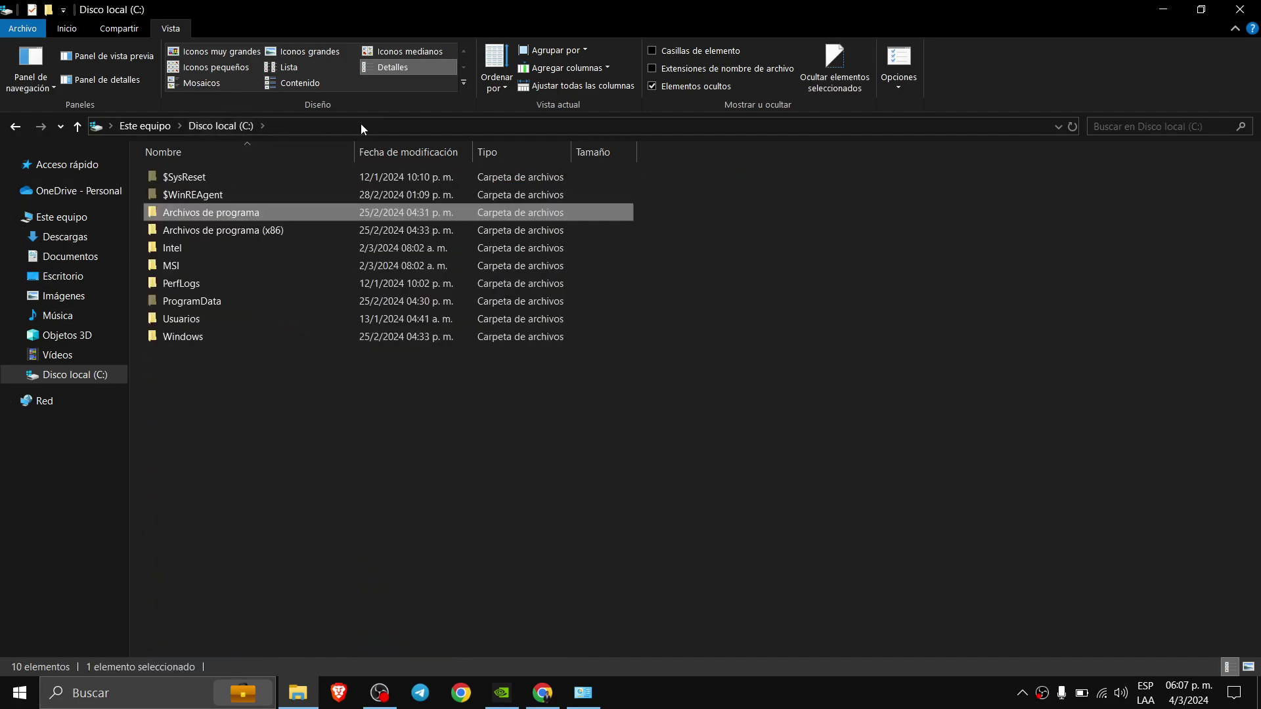
double_click(208, 230)
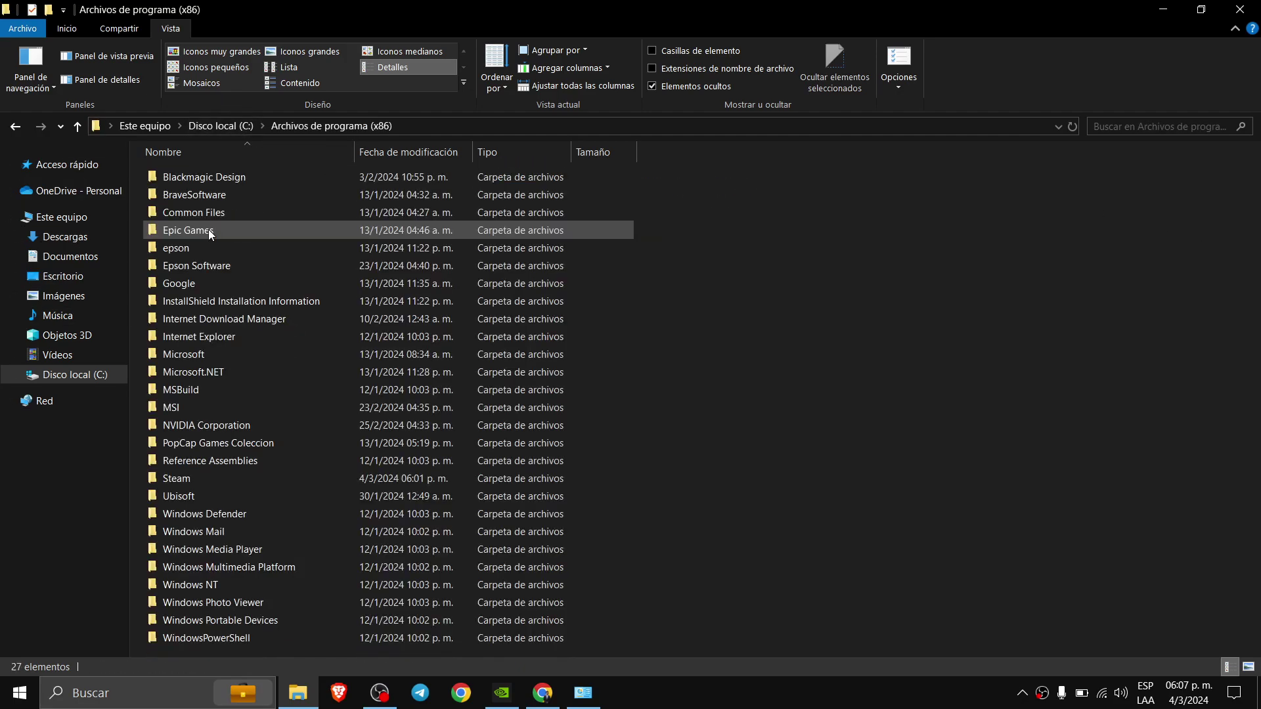
left_click(246, 421)
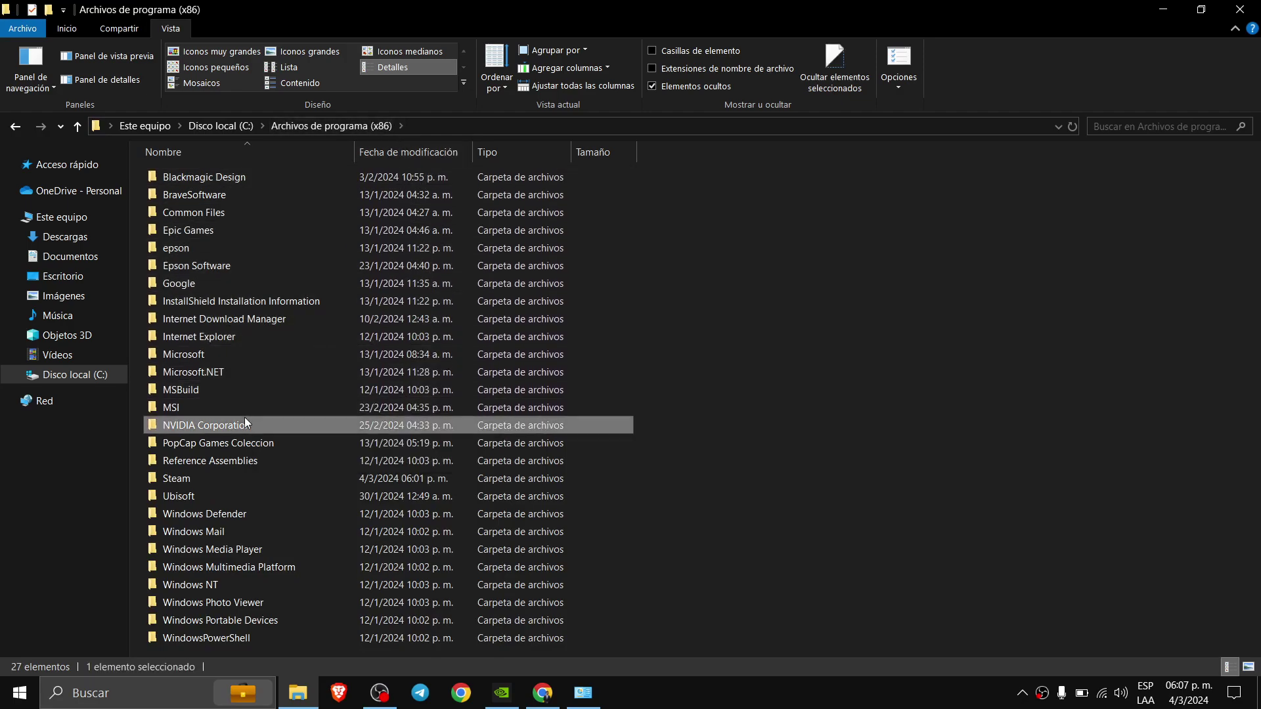
left_click(787, 395)
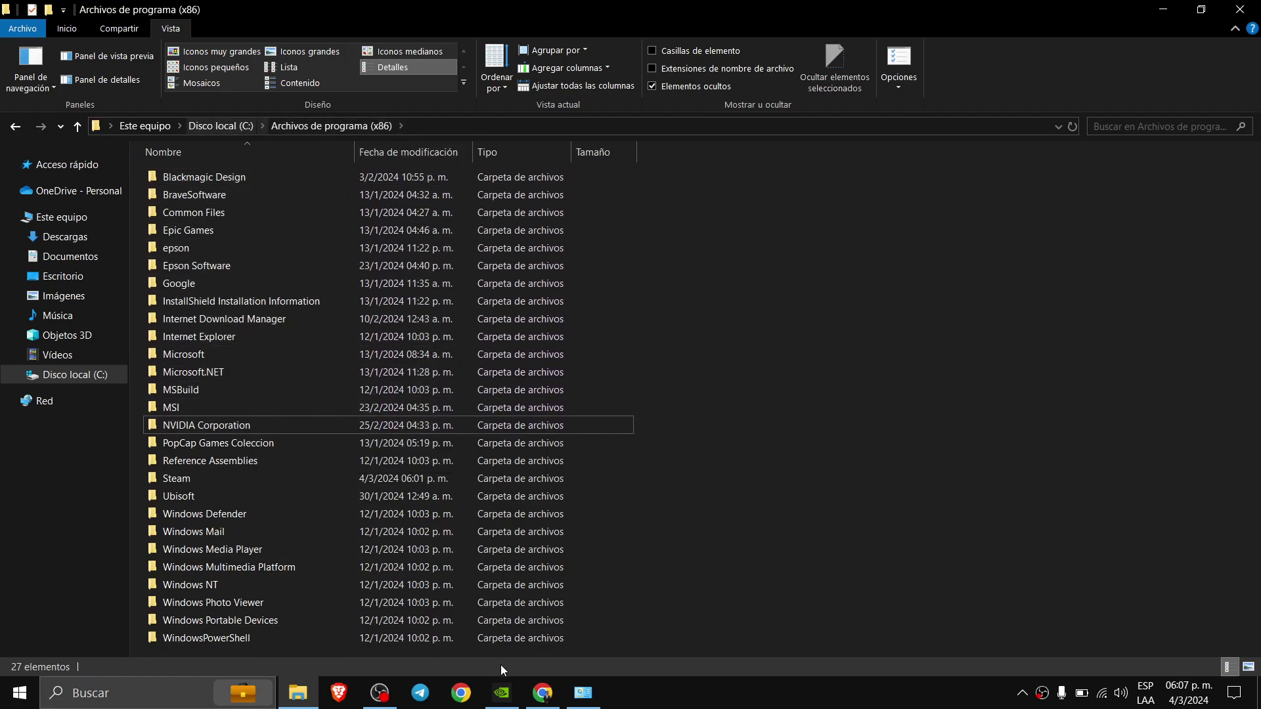
left_click(65, 236)
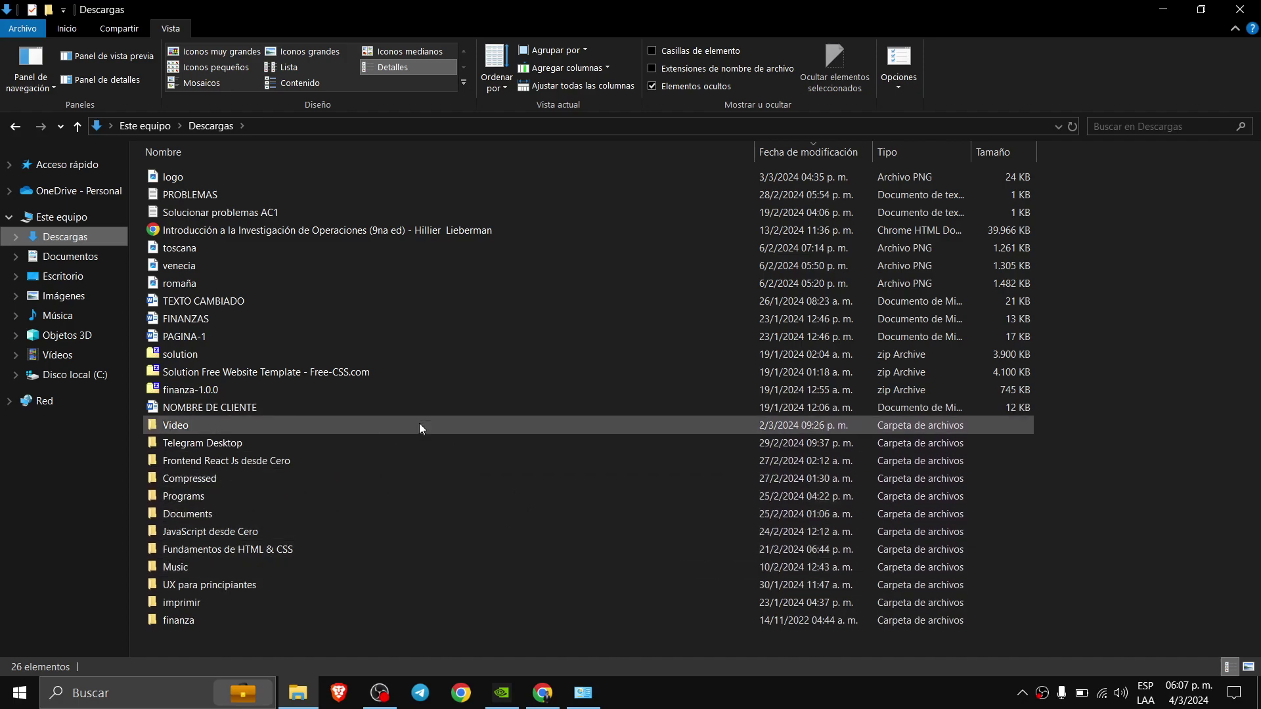
- Switch to GeForce Experience, view the games page, and review the general settings through to the Descargas section
left_click(502, 693)
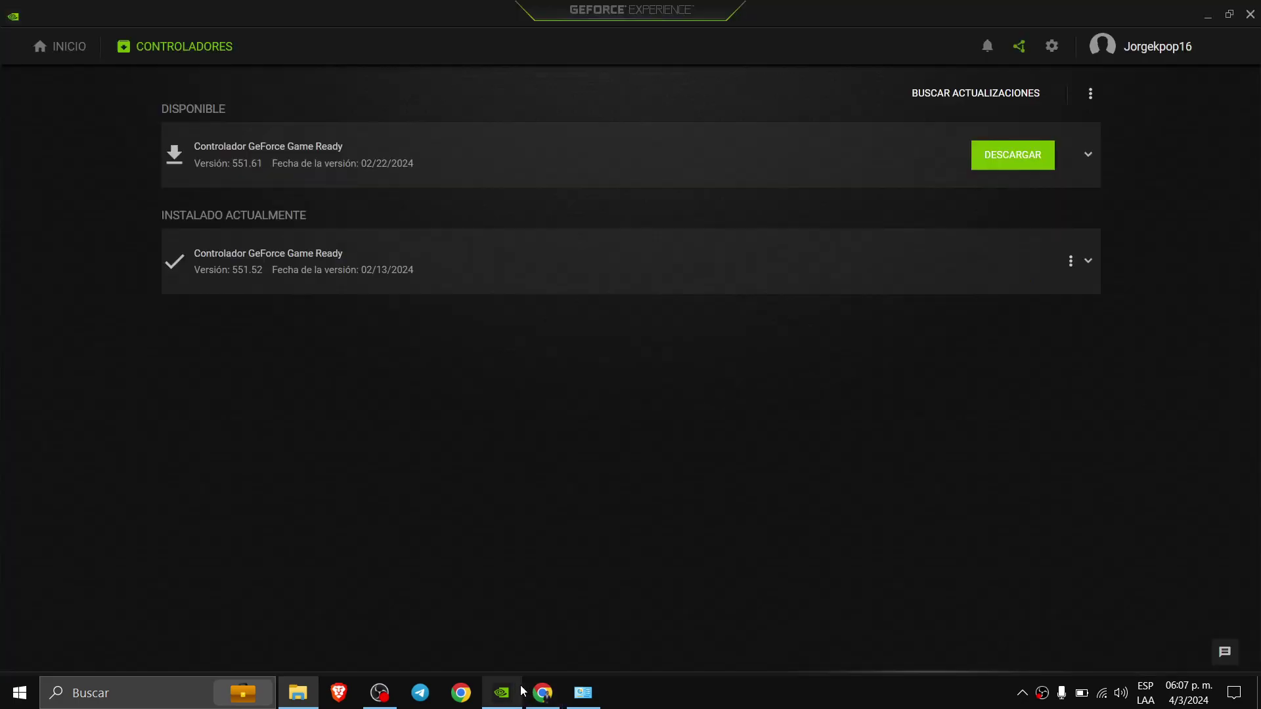
left_click(57, 62)
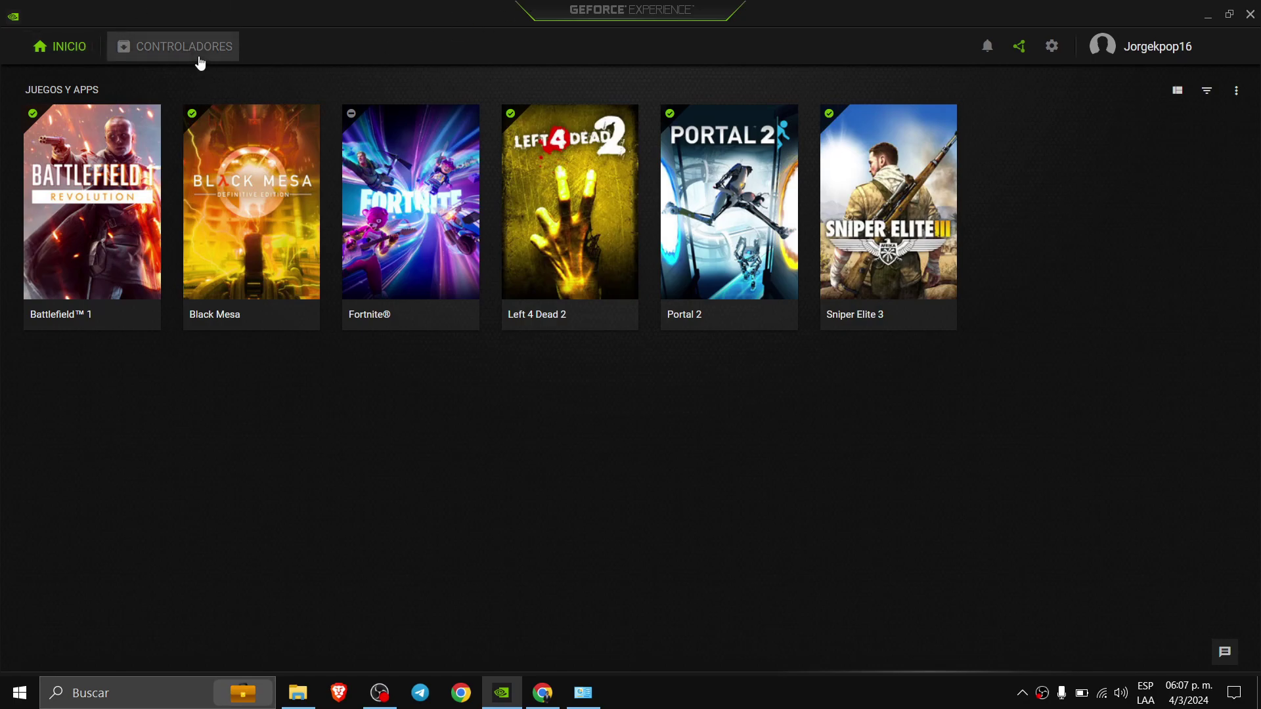
left_click(1052, 46)
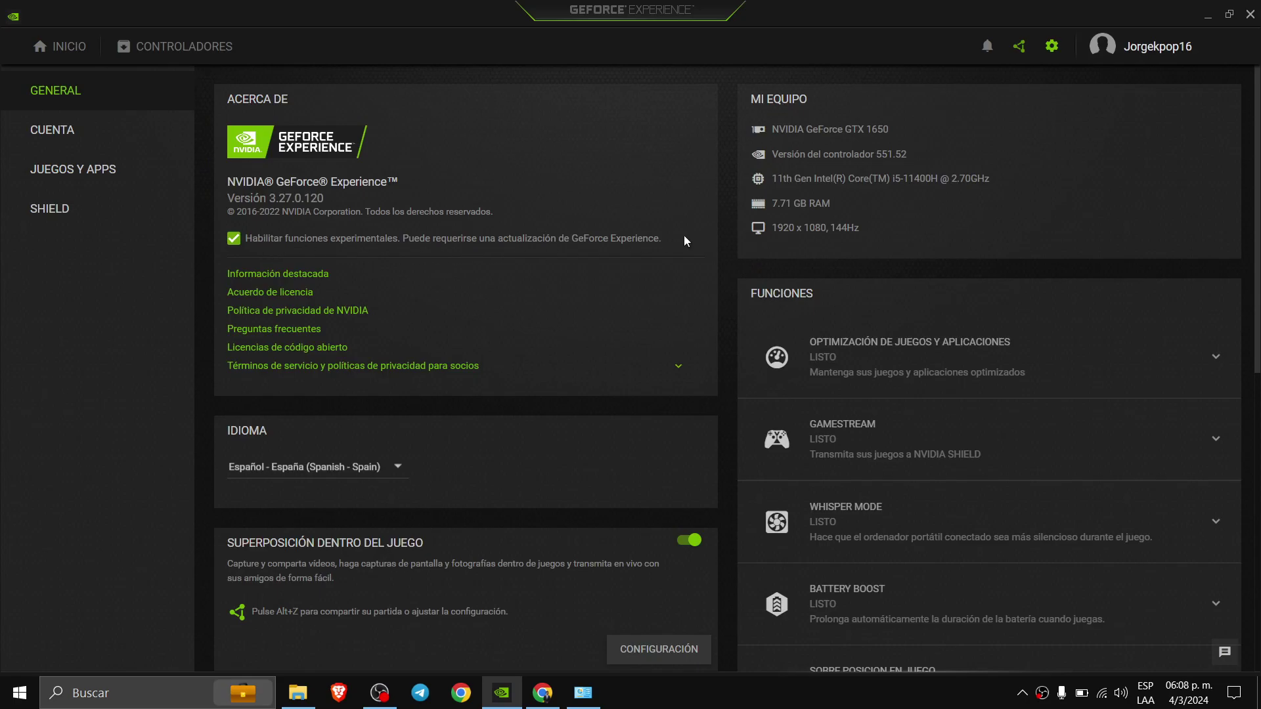
left_click_drag(1251, 143, 1237, 250)
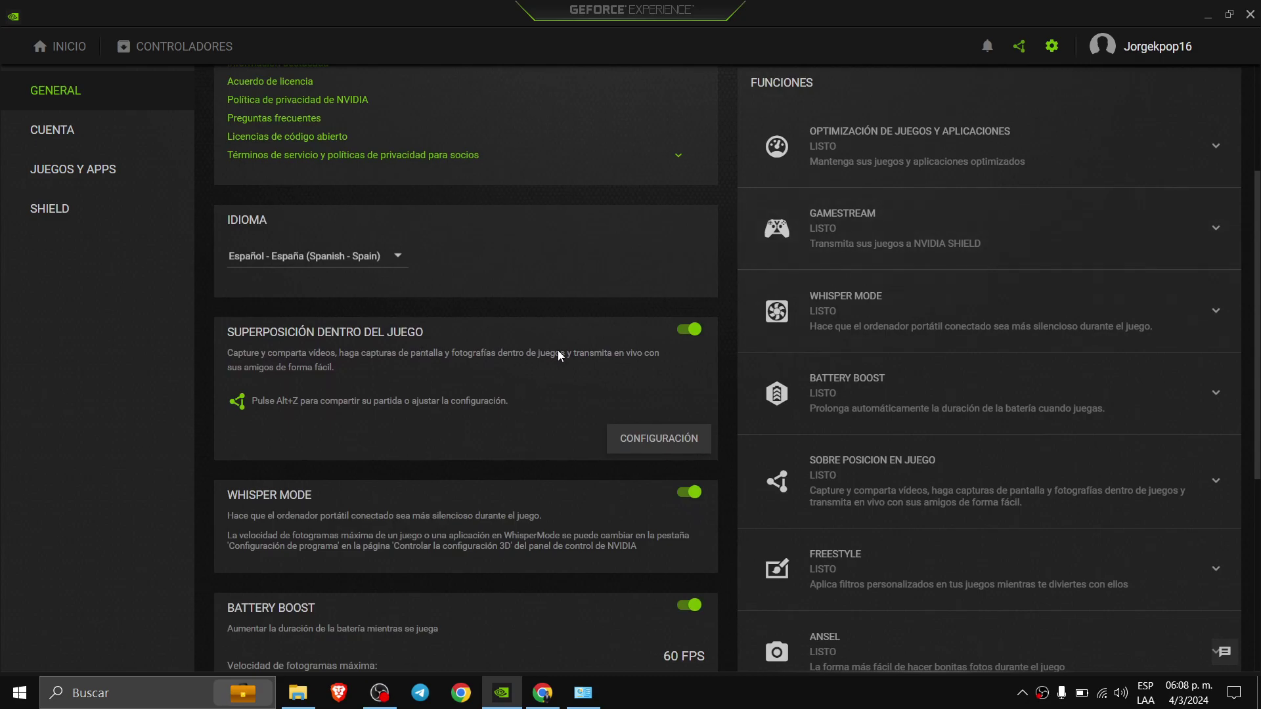
scroll(657, 359, "down", 3)
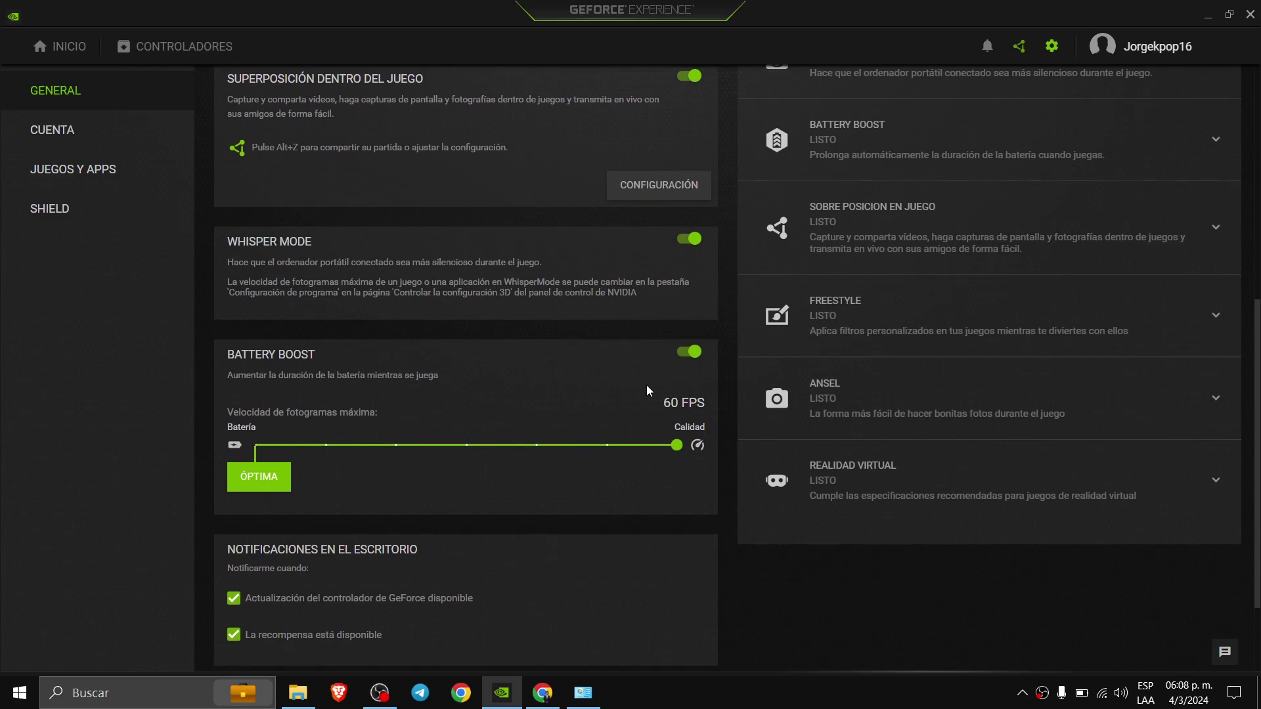
scroll(643, 386, "down", 2)
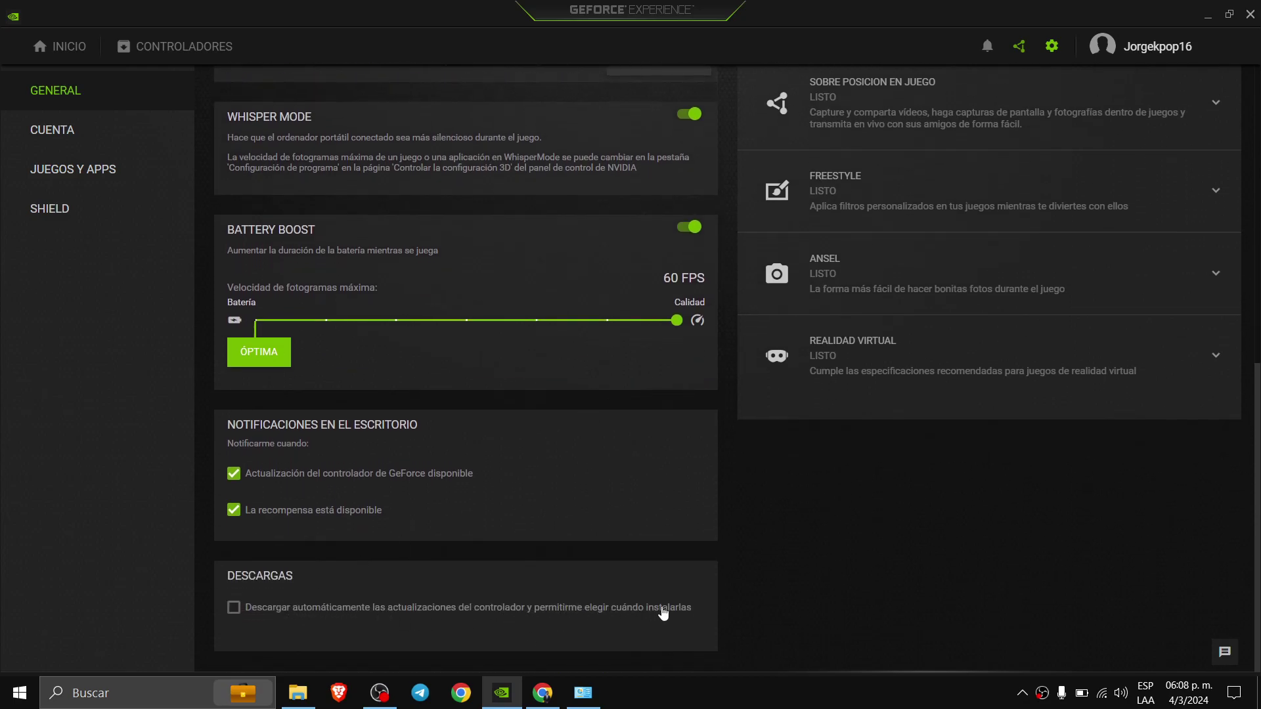
- View the driver page, expand the details of the currently installed GeForce Game Ready driver, and collapse them
left_click(209, 65)
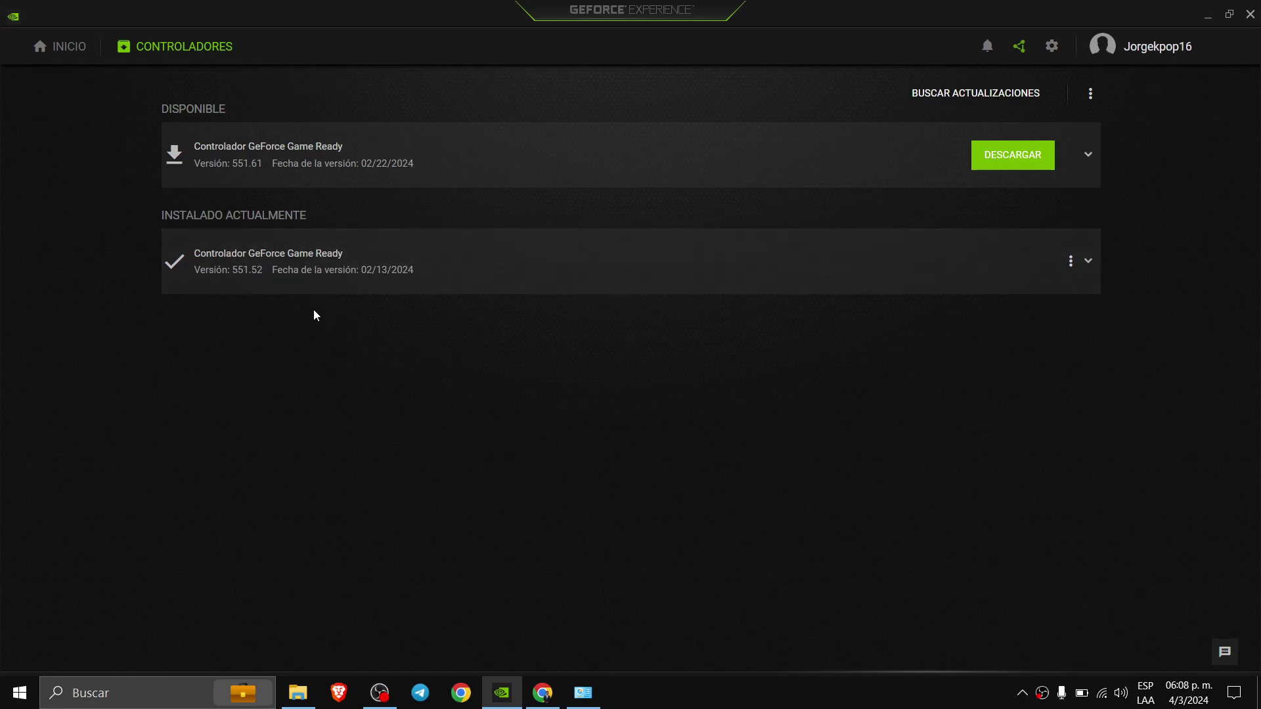
left_click(355, 256)
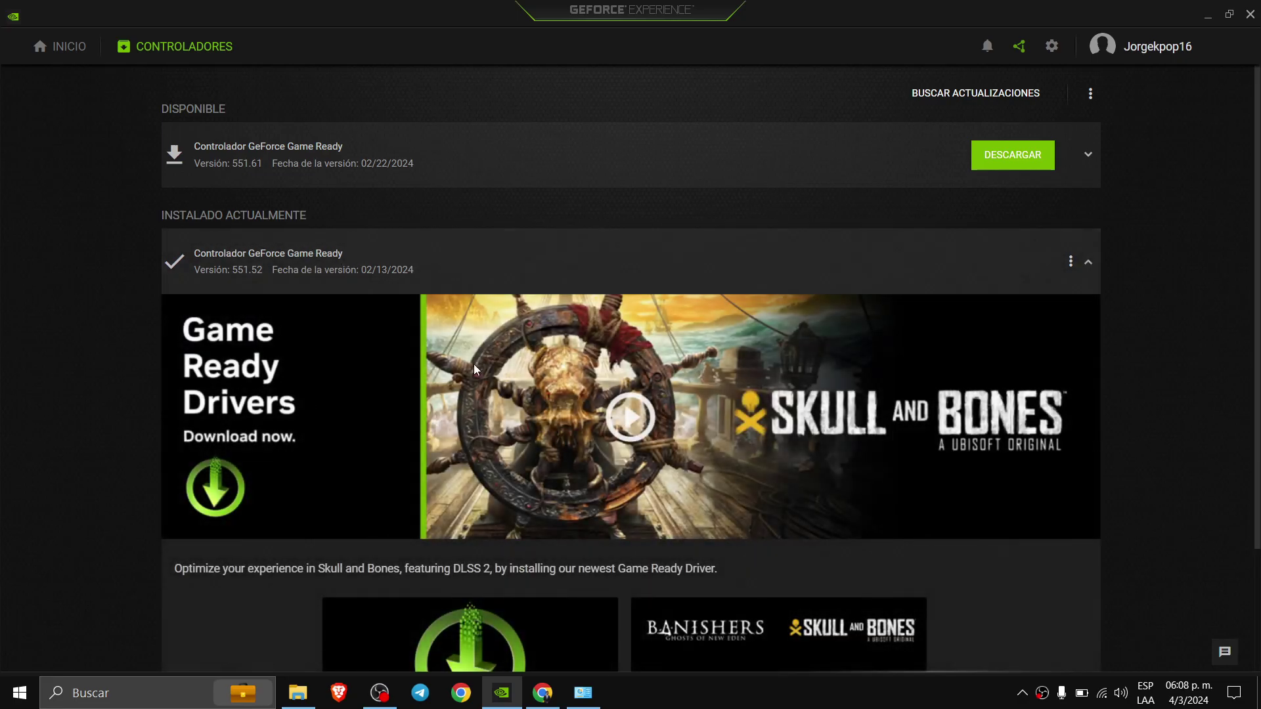
left_click(454, 279)
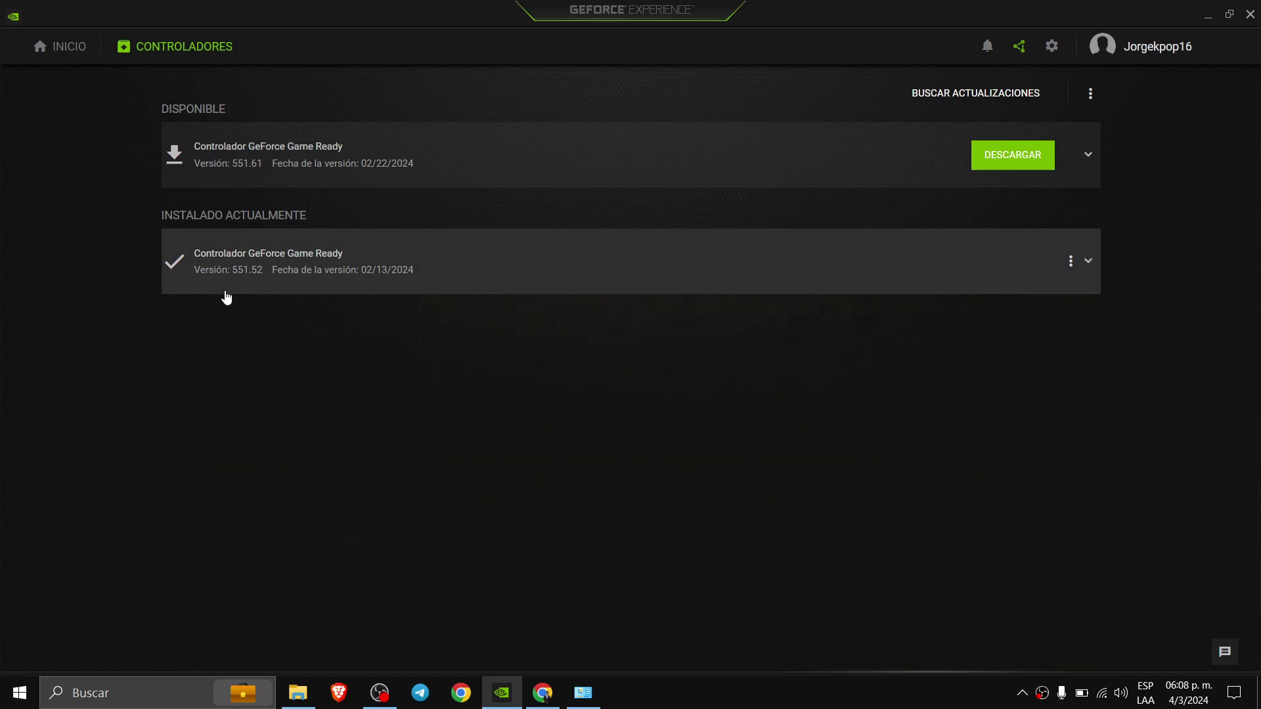